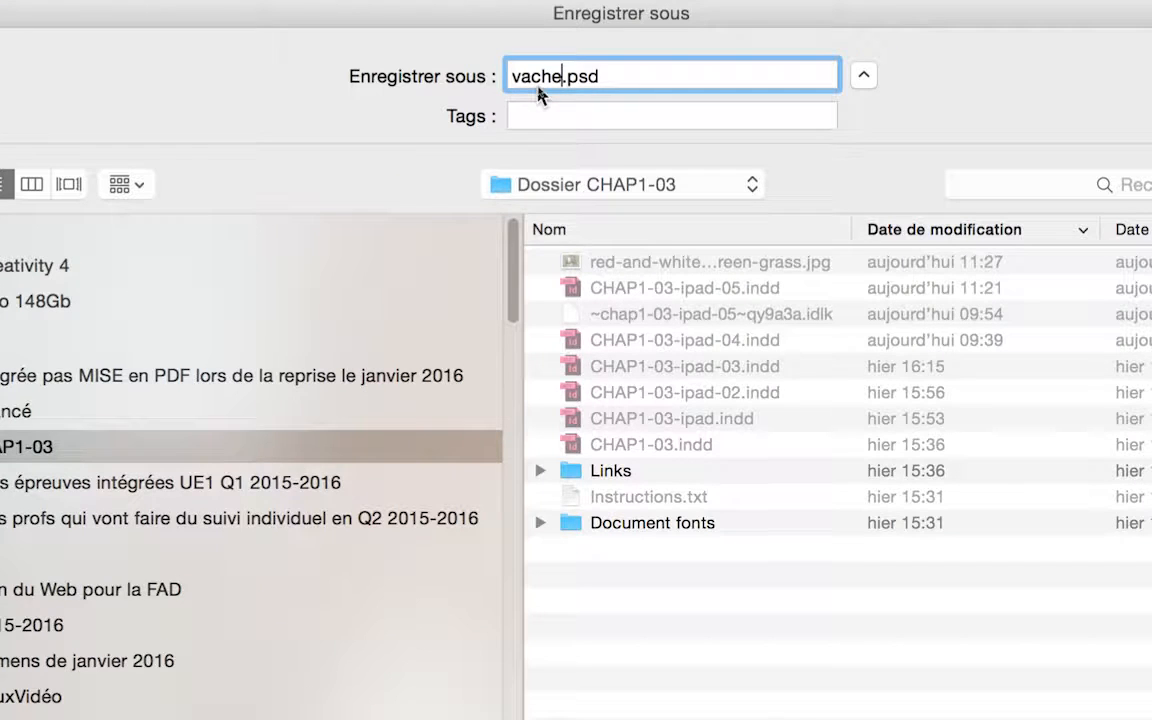
Save the layered cow document as vache-montage.psd, and save a further version of it as vache-ouvert.psd in Dossier CHAP1-03.
{"action": "type", "text": "-montage"}
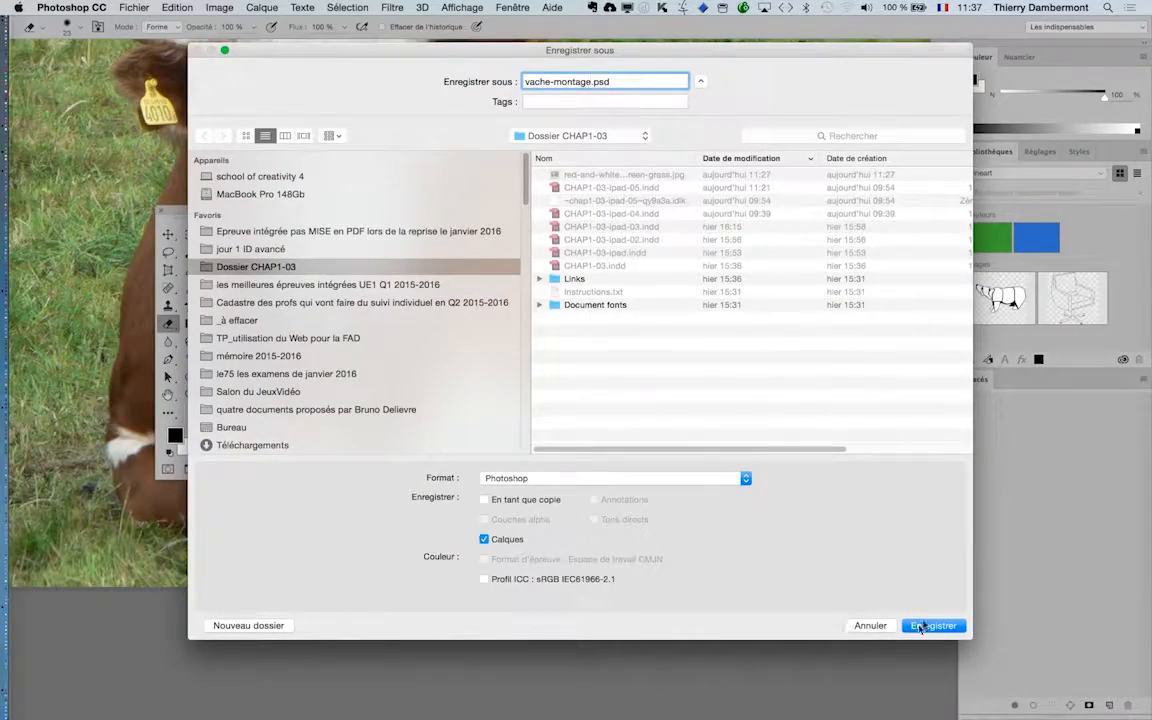
{"action": "left_click", "coordinate": [921, 626]}
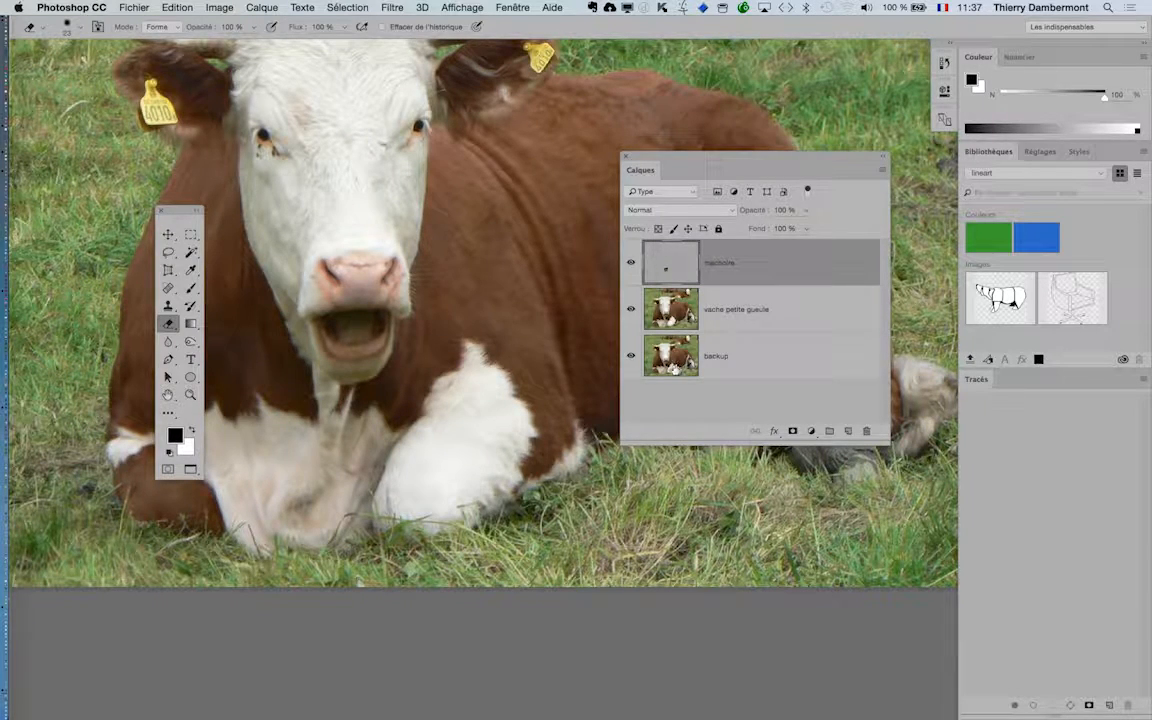
{"action": "left_click", "coordinate": [134, 7]}
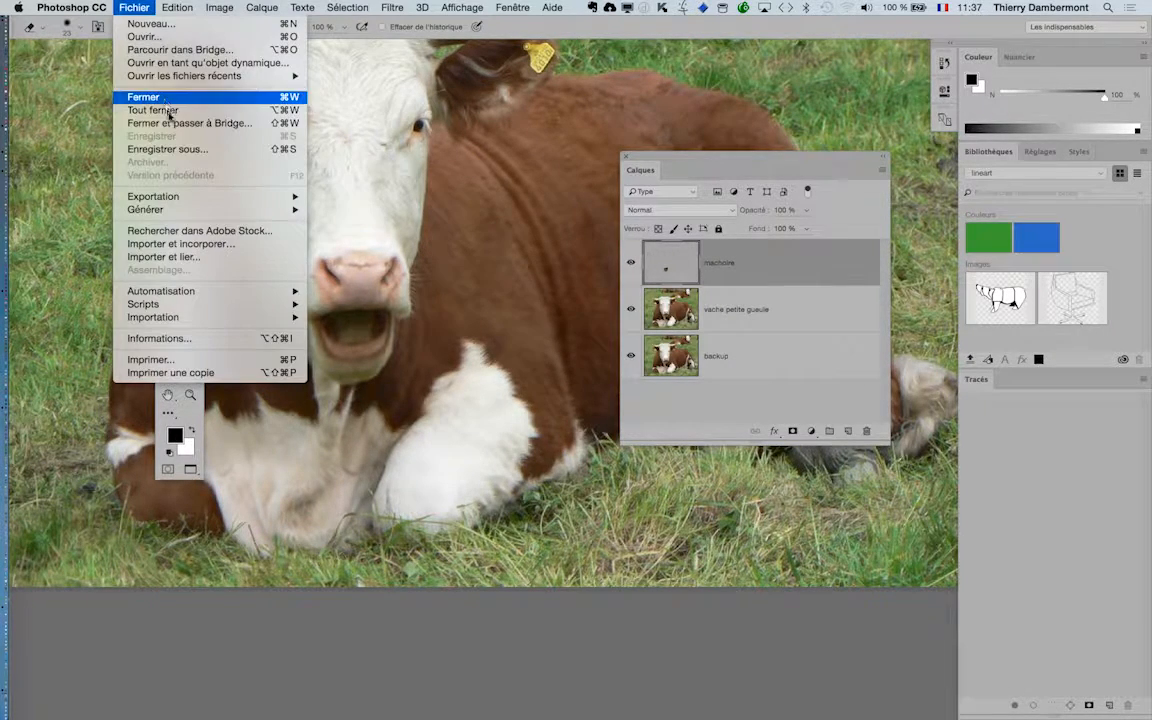
{"action": "left_click", "coordinate": [475, 230]}
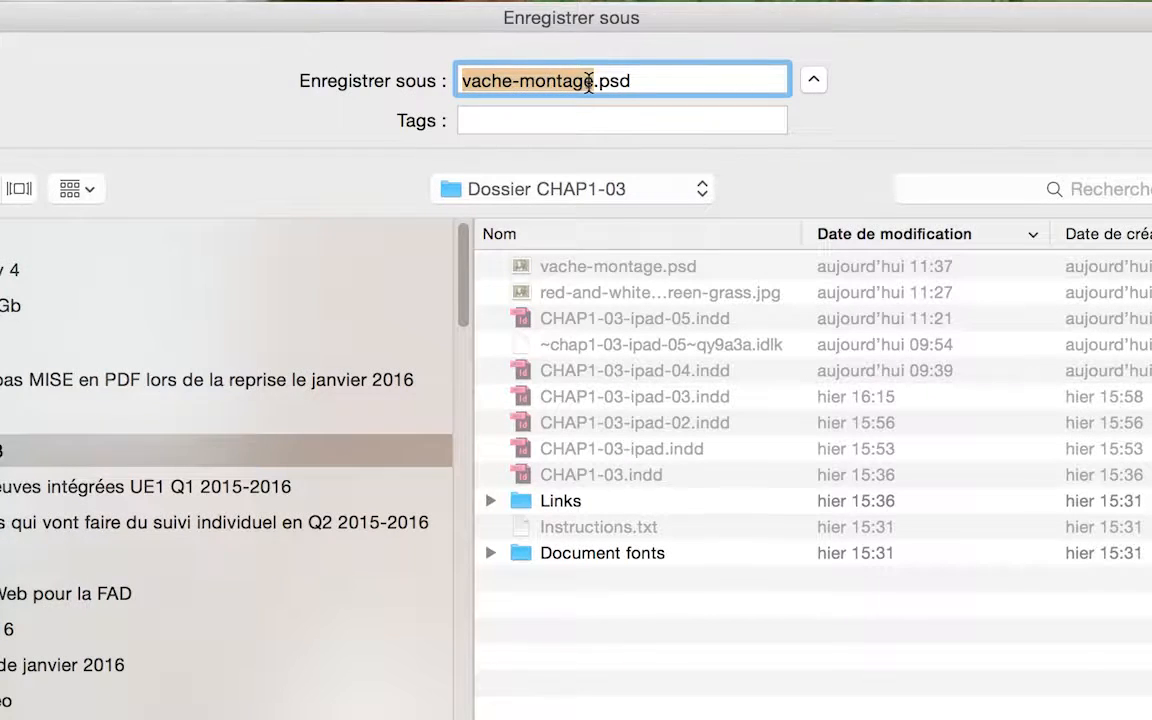
{"action": "left_click", "coordinate": [589, 82]}
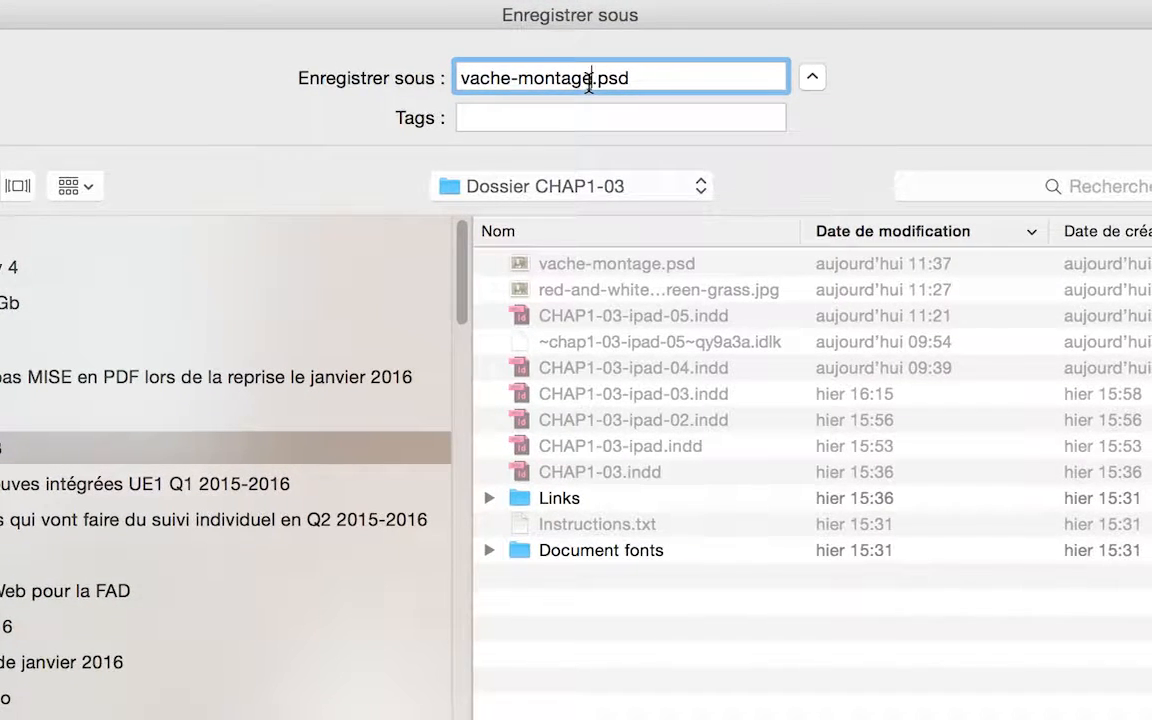
{"action": "left_click_drag", "start_coordinate": [589, 82], "coordinate": [518, 82]}
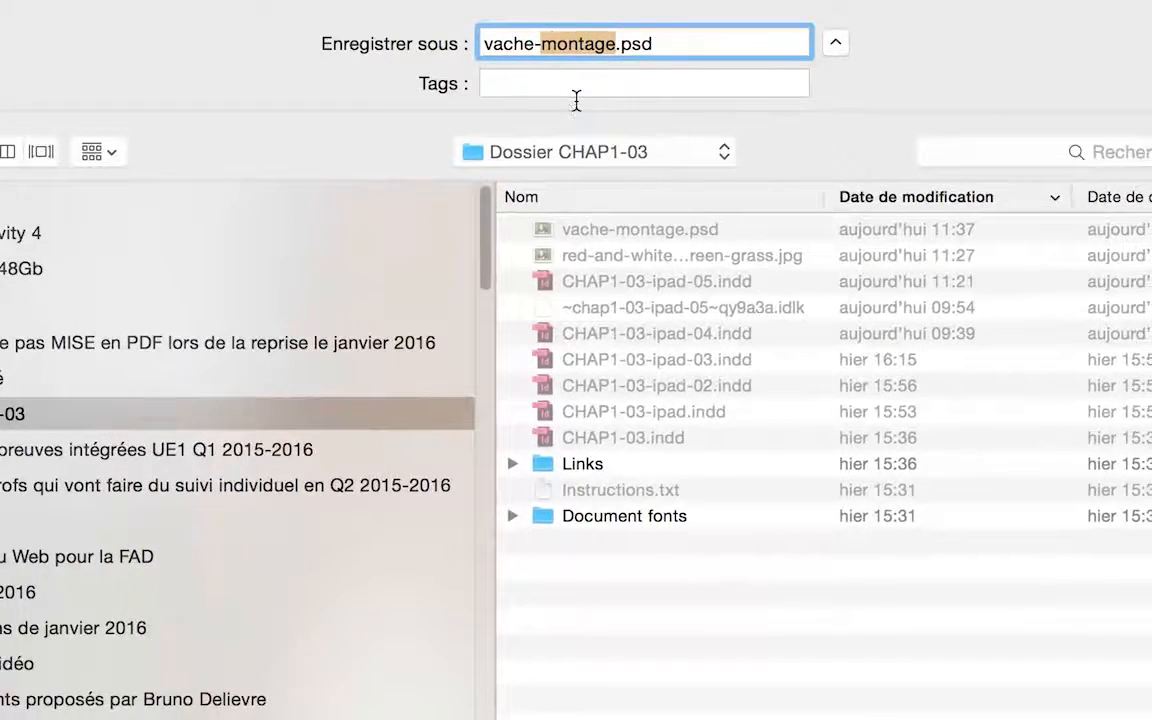
{"action": "type", "text": "ouvert"}
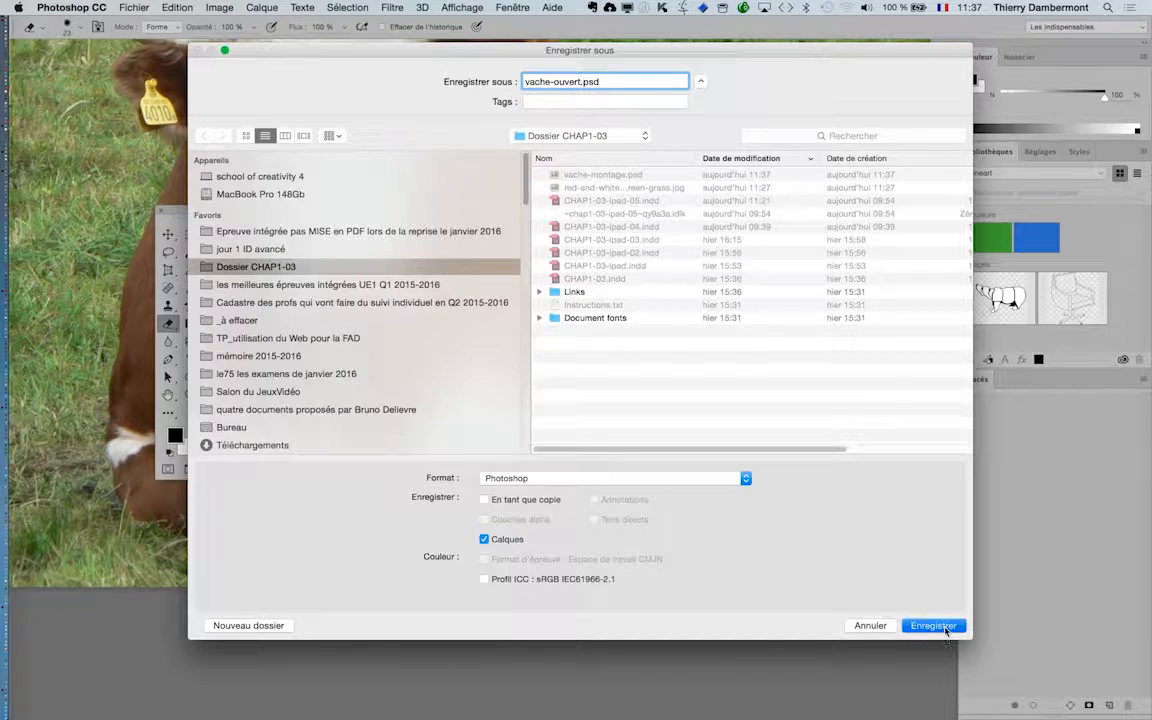
{"action": "left_click", "coordinate": [938, 627]}
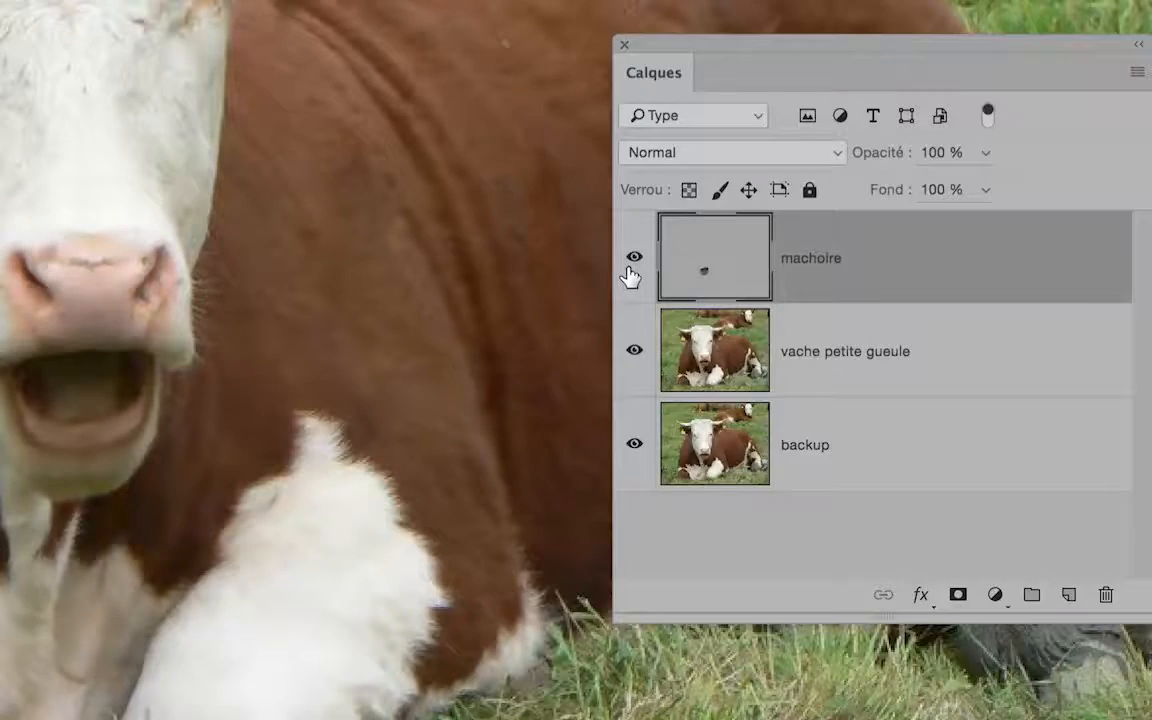
Toggle the machoire layer's visibility to compare the open and closed mouth, leaving the layer hidden.
{"action": "left_click", "coordinate": [633, 262]}
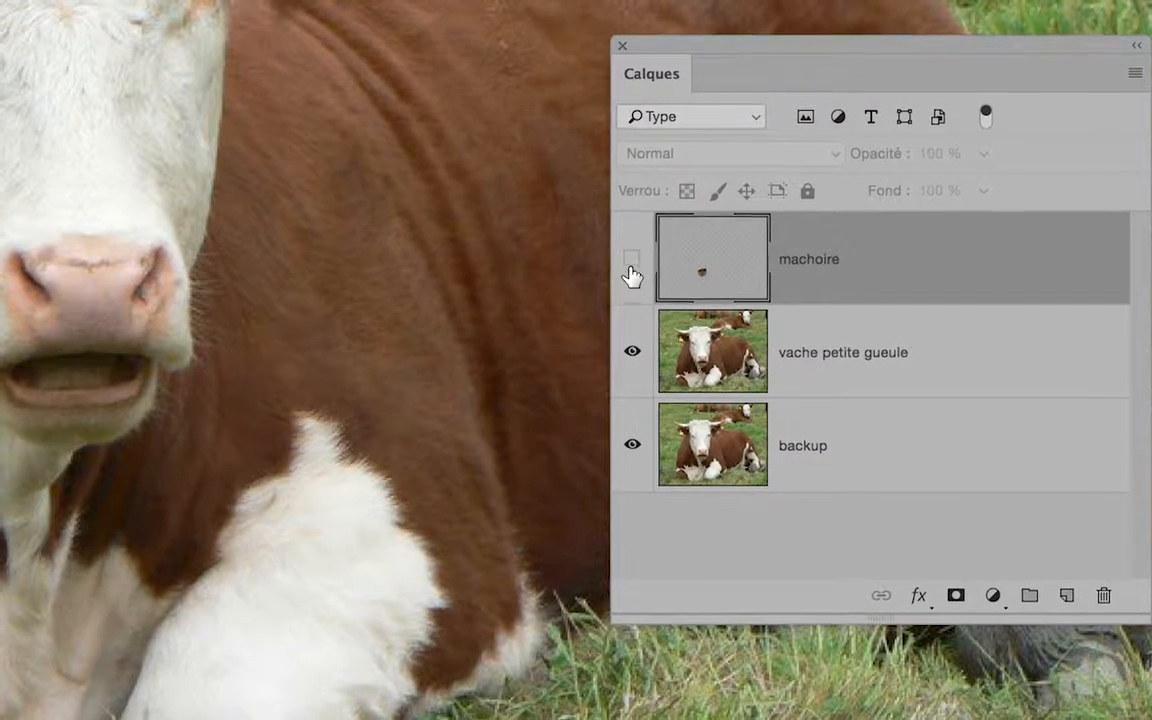
{"action": "left_click", "coordinate": [630, 262]}
{"action": "left_click", "coordinate": [630, 262]}
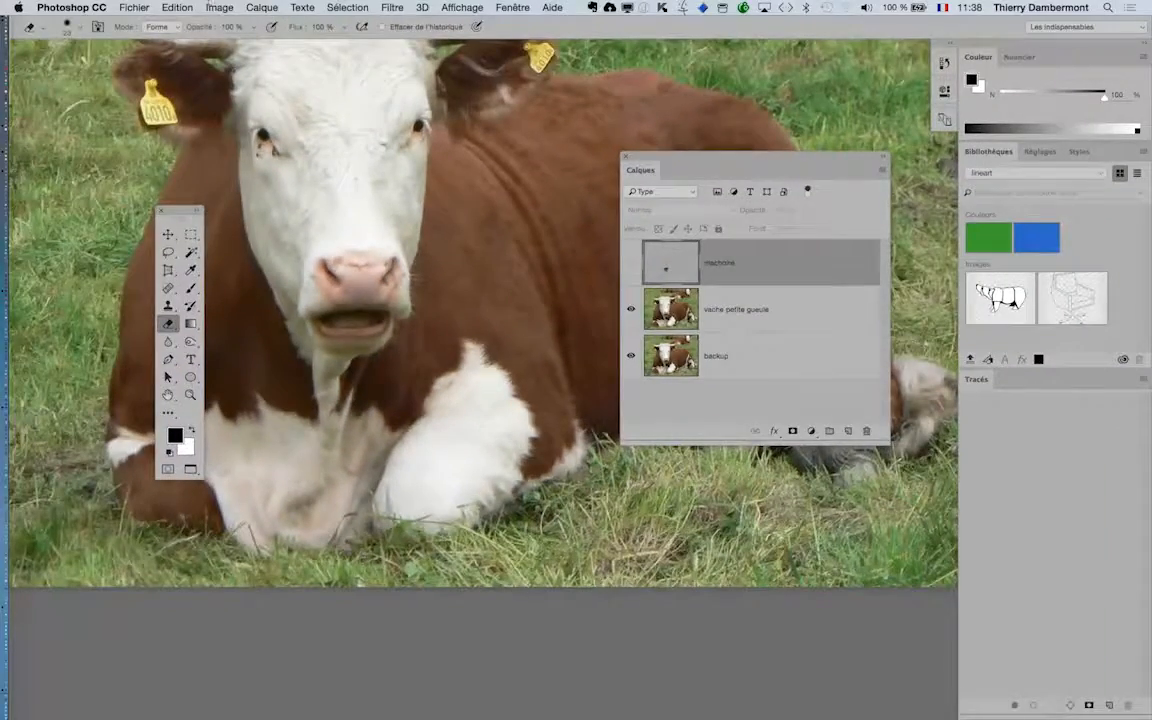
Save the closed-mouth version as vache-fermé.psd in Dossier CHAP1-03, in Photoshop format with layers.
{"action": "left_click", "coordinate": [101, 6]}
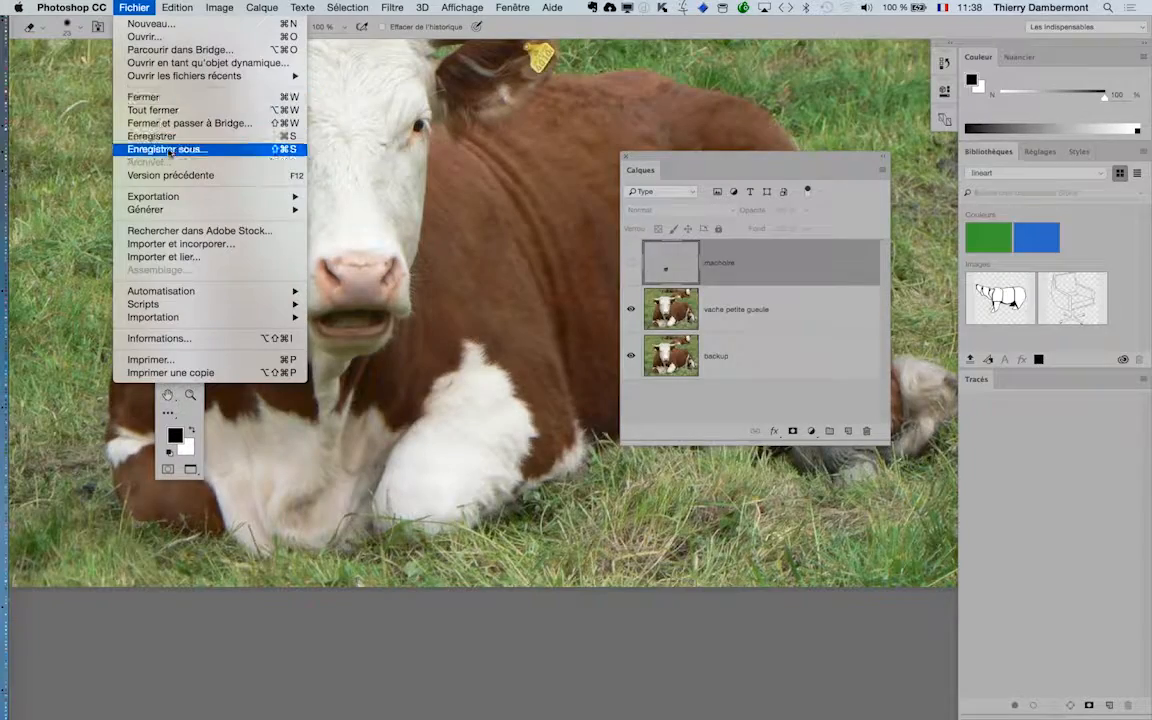
{"action": "left_click", "coordinate": [170, 150]}
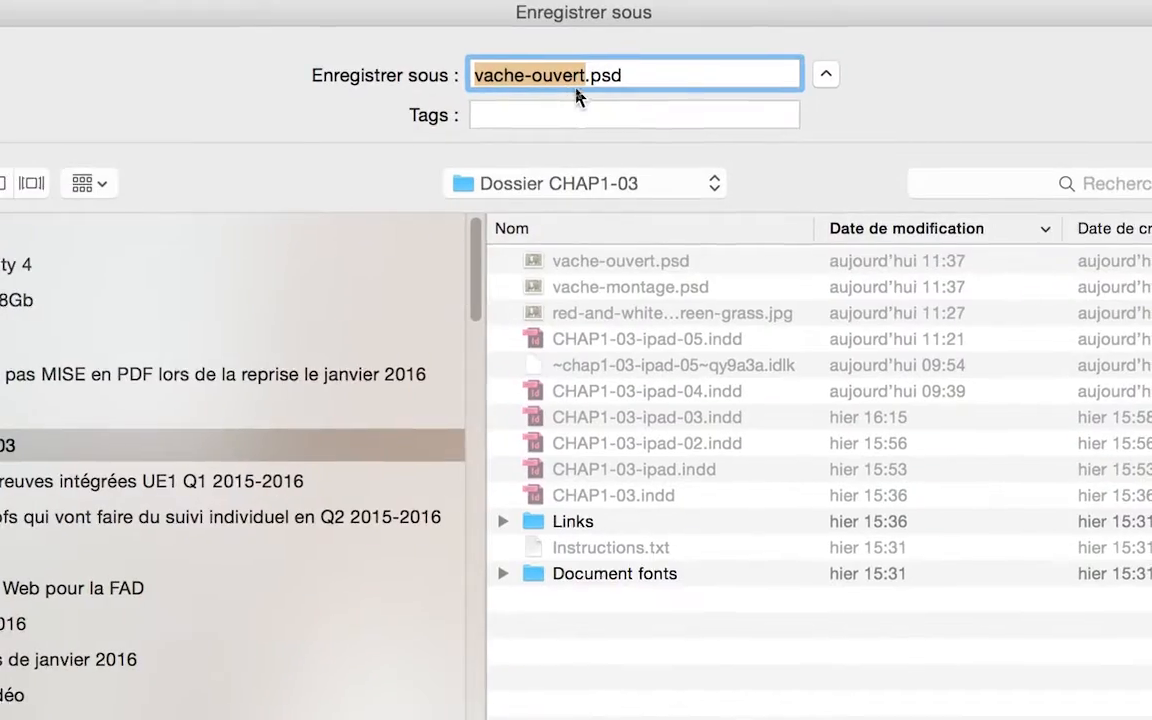
{"action": "left_click", "coordinate": [578, 84]}
{"action": "key", "text": "BackSpace"}
{"action": "key", "text": "BackSpace"}
{"action": "key", "text": "BackSpace"}
{"action": "key", "text": "BackSpace"}
{"action": "key", "text": "BackSpace"}
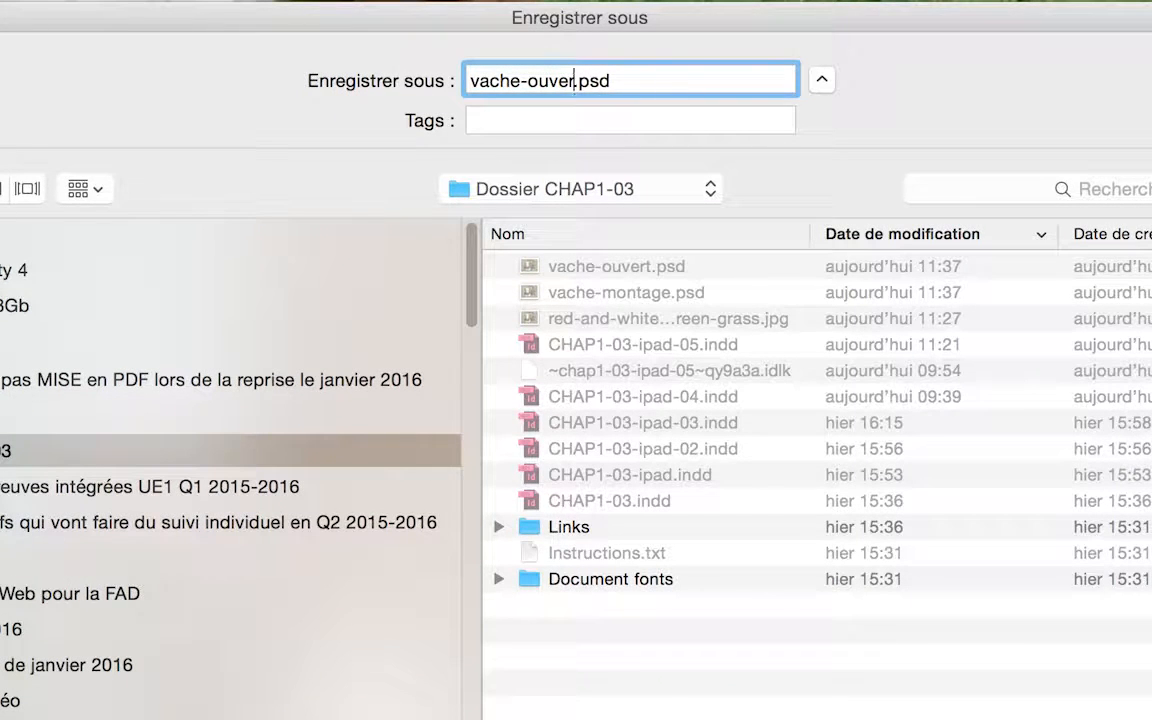
{"action": "key", "text": "BackSpace"}
{"action": "type", "text": "ferme"}
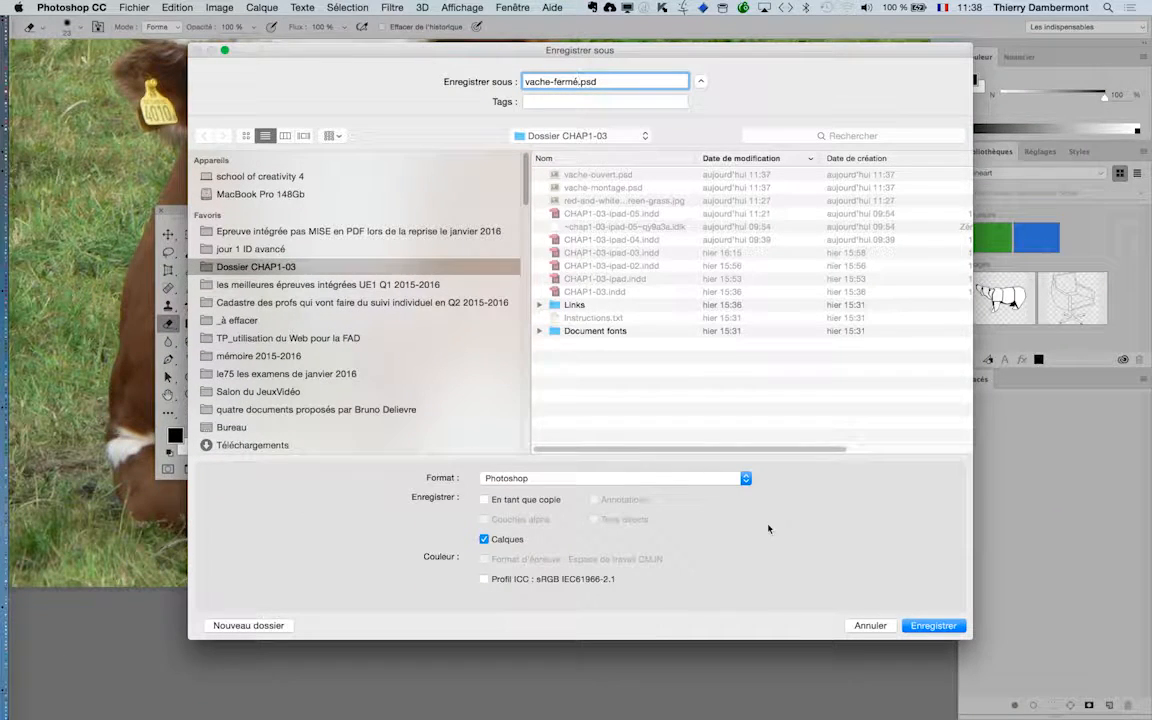
{"action": "left_click", "coordinate": [933, 626]}
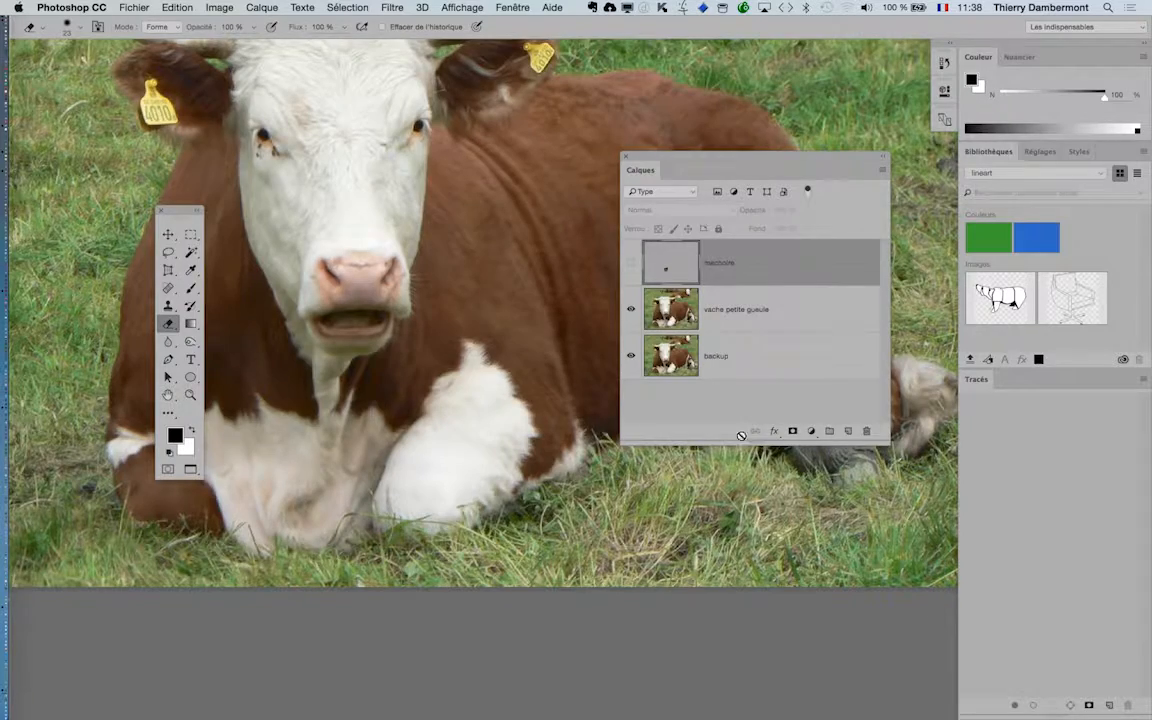
Switch to the Finder and show the Dossier CHAP1-03 folder as a list in a new window.
{"action": "key", "text": "super+Tab"}
{"action": "key", "text": "super+Tab"}
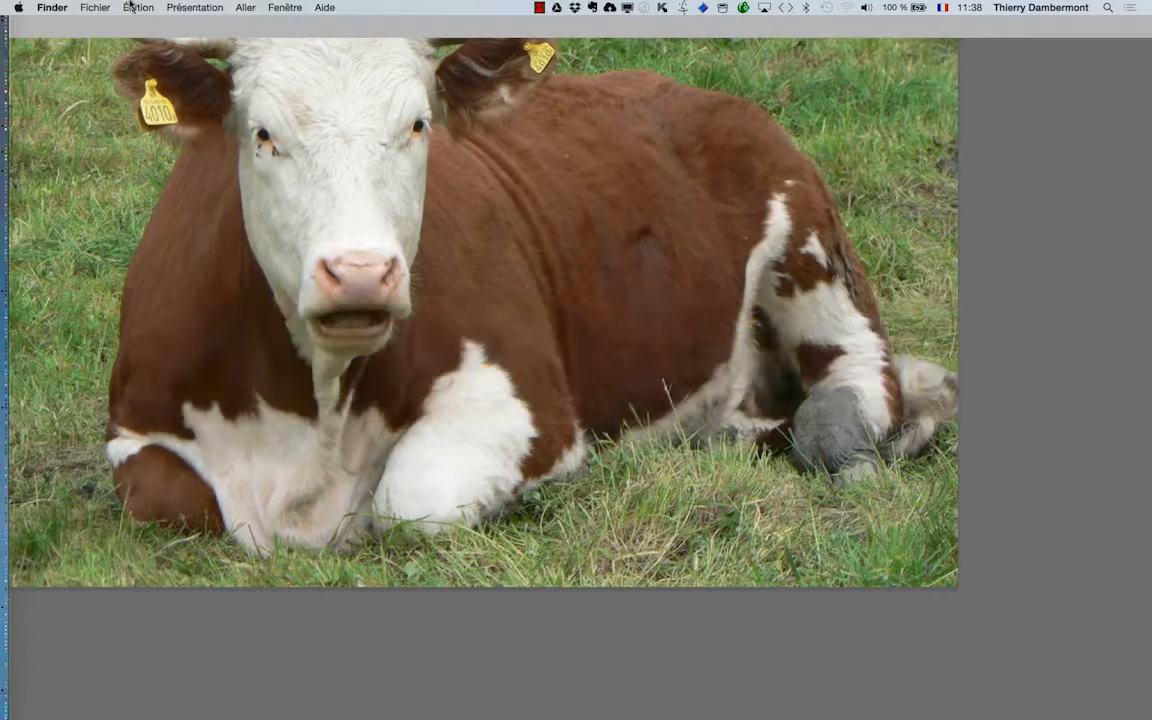
{"action": "left_click", "coordinate": [127, 7]}
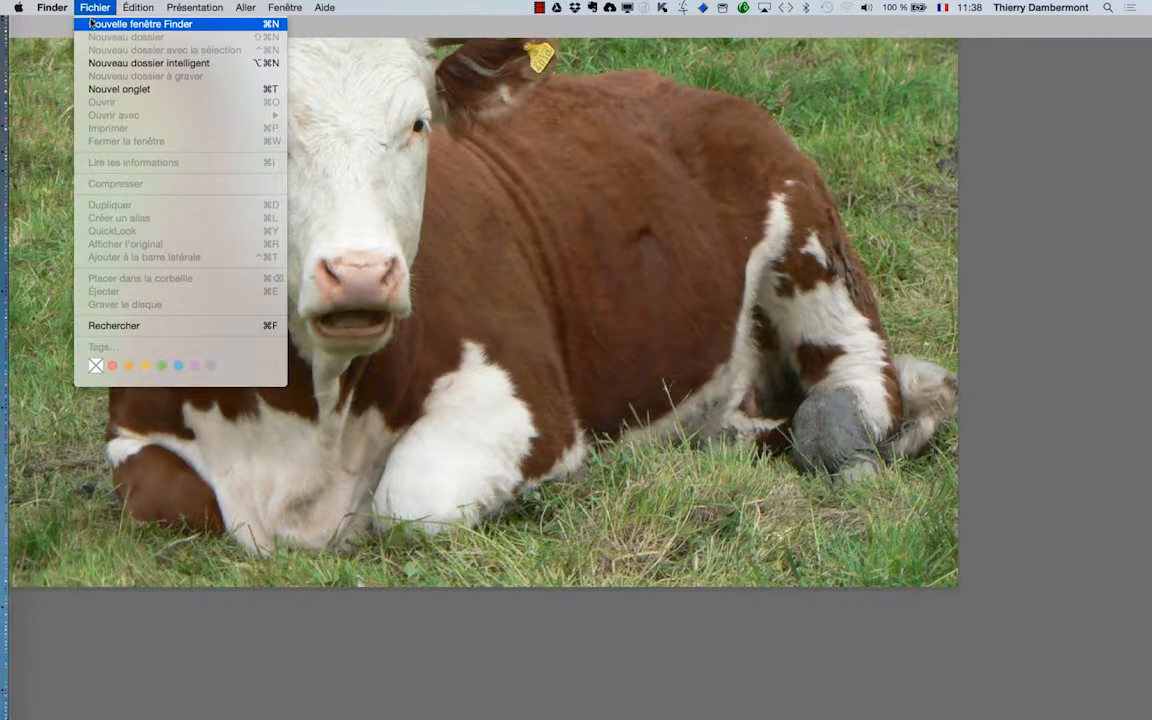
{"action": "left_click", "coordinate": [462, 239]}
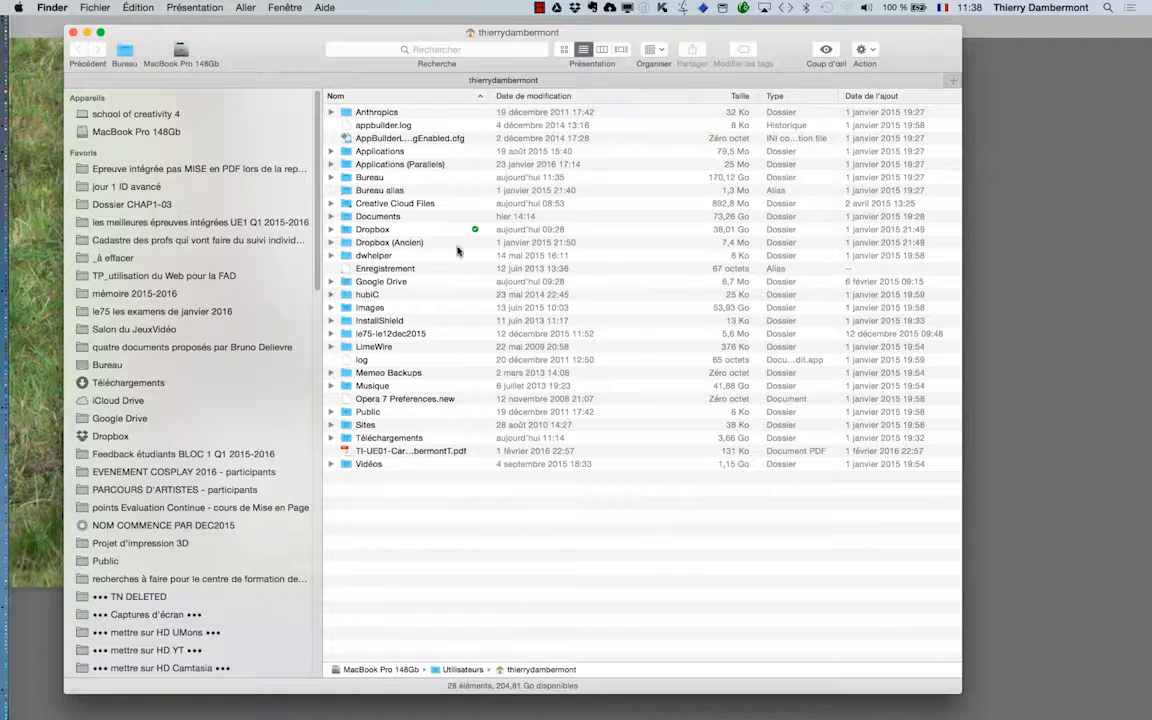
{"action": "left_click", "coordinate": [146, 205]}
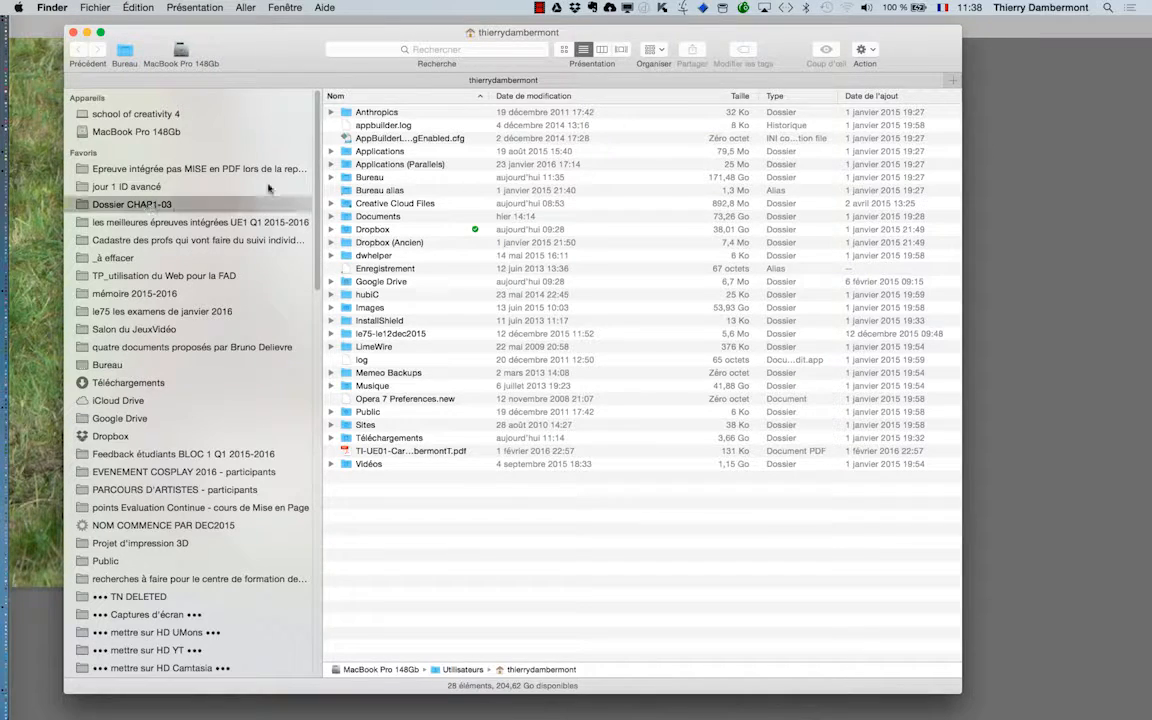
{"action": "left_click", "coordinate": [584, 50]}
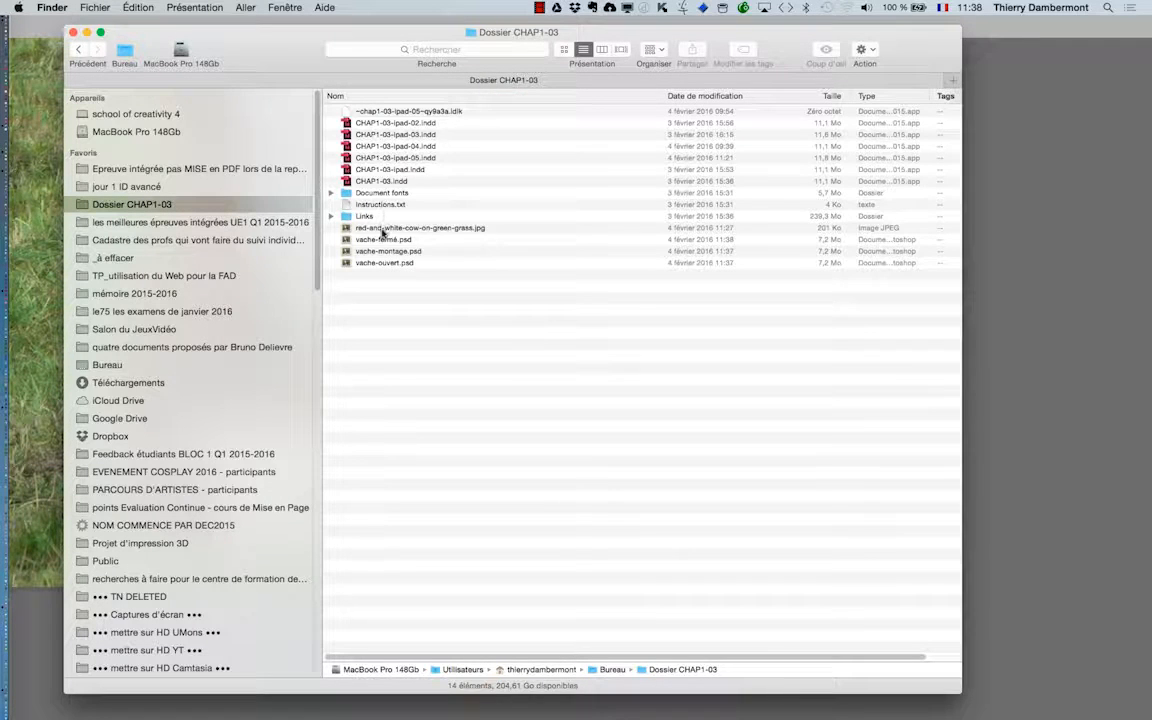
Group vache-fermé.psd and vache-ouvert.psd into a new folder named bouton-vache.
{"action": "left_click", "coordinate": [383, 263]}
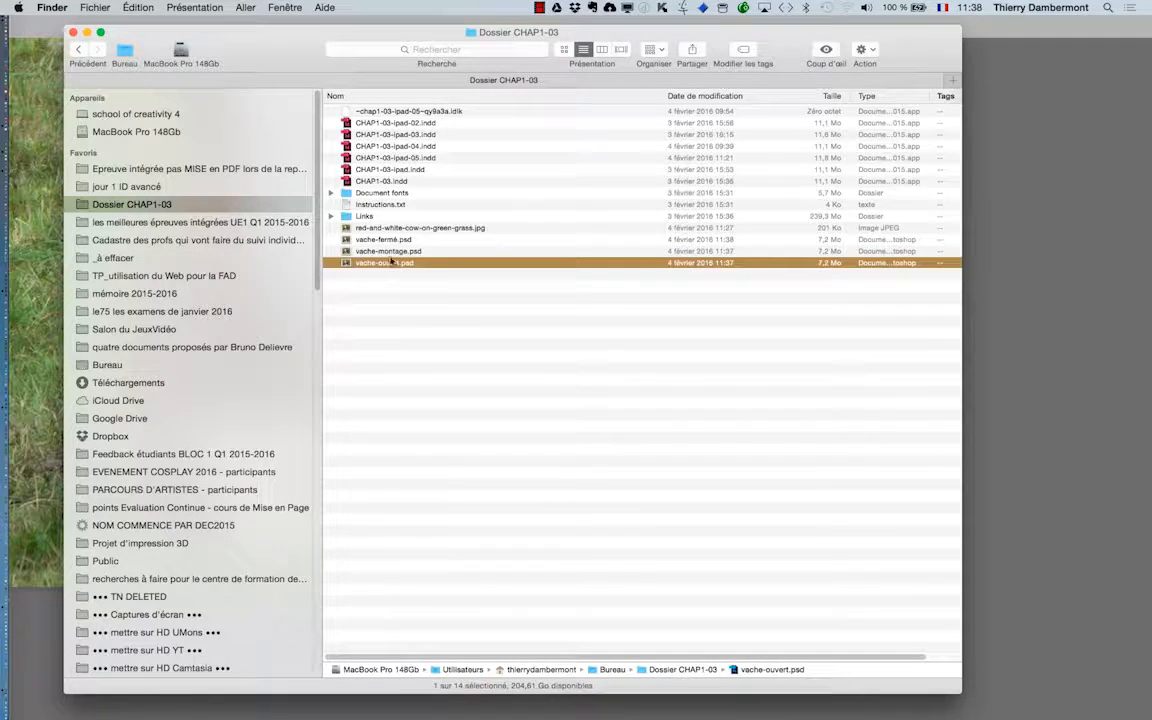
{"action": "left_click", "coordinate": [389, 253]}
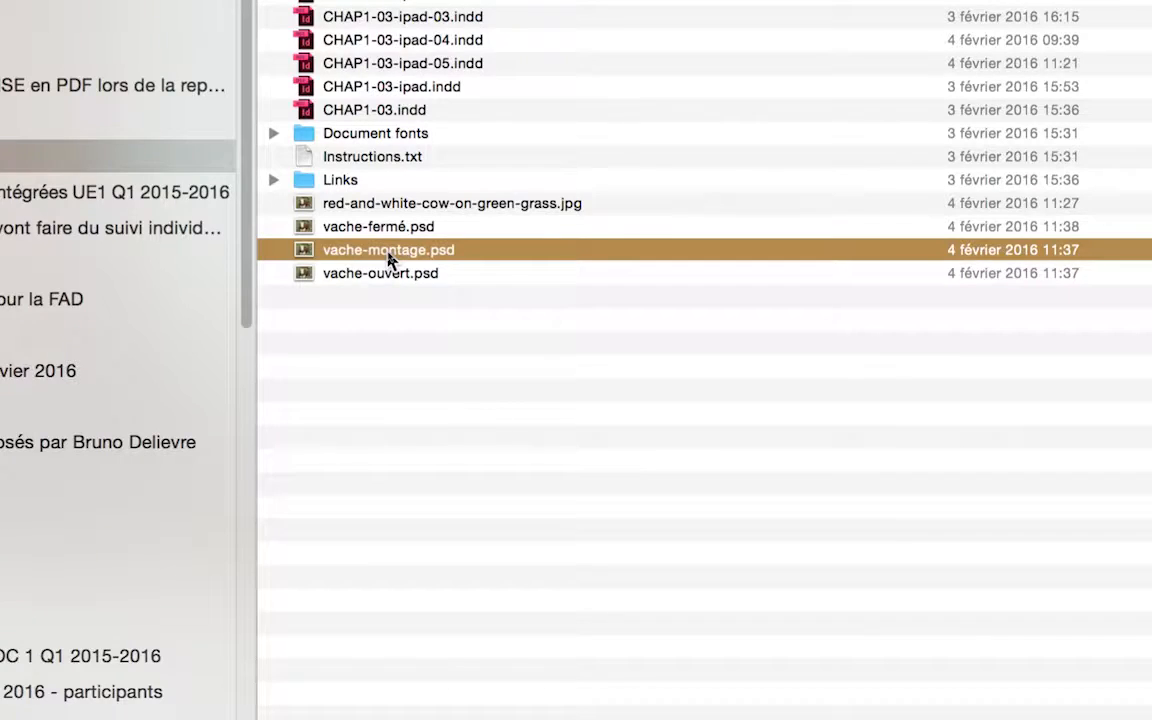
{"action": "left_click", "coordinate": [381, 226]}
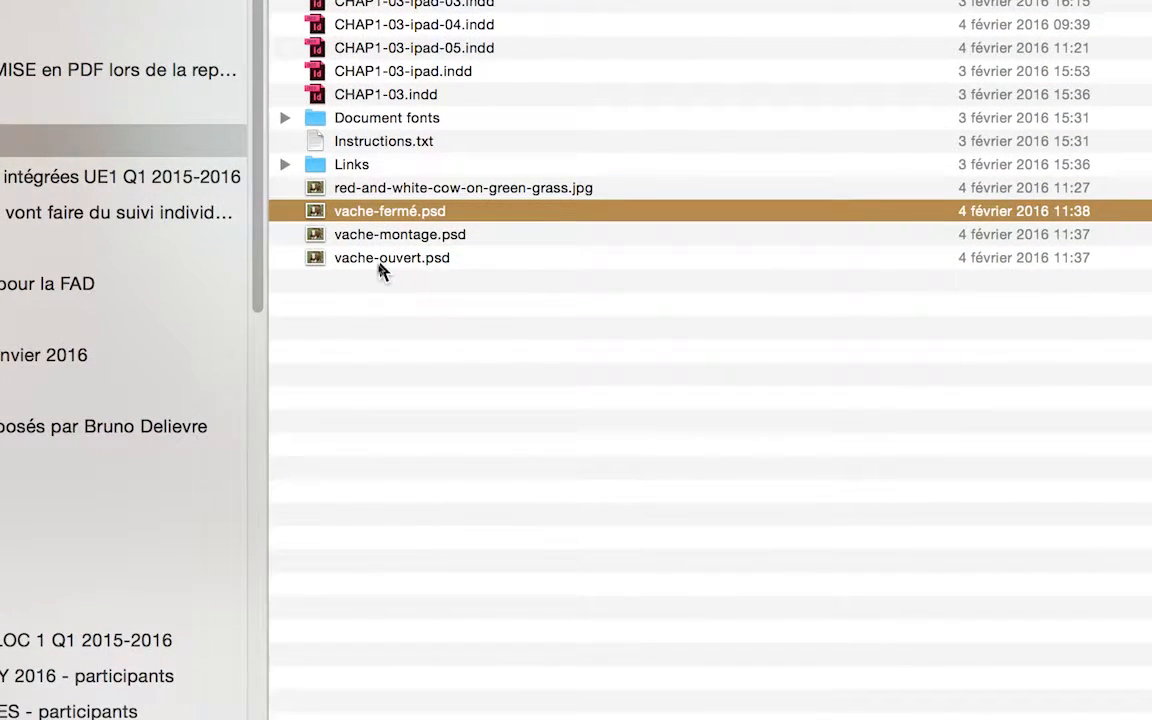
{"action": "left_click", "coordinate": [379, 273], "text": "super"}
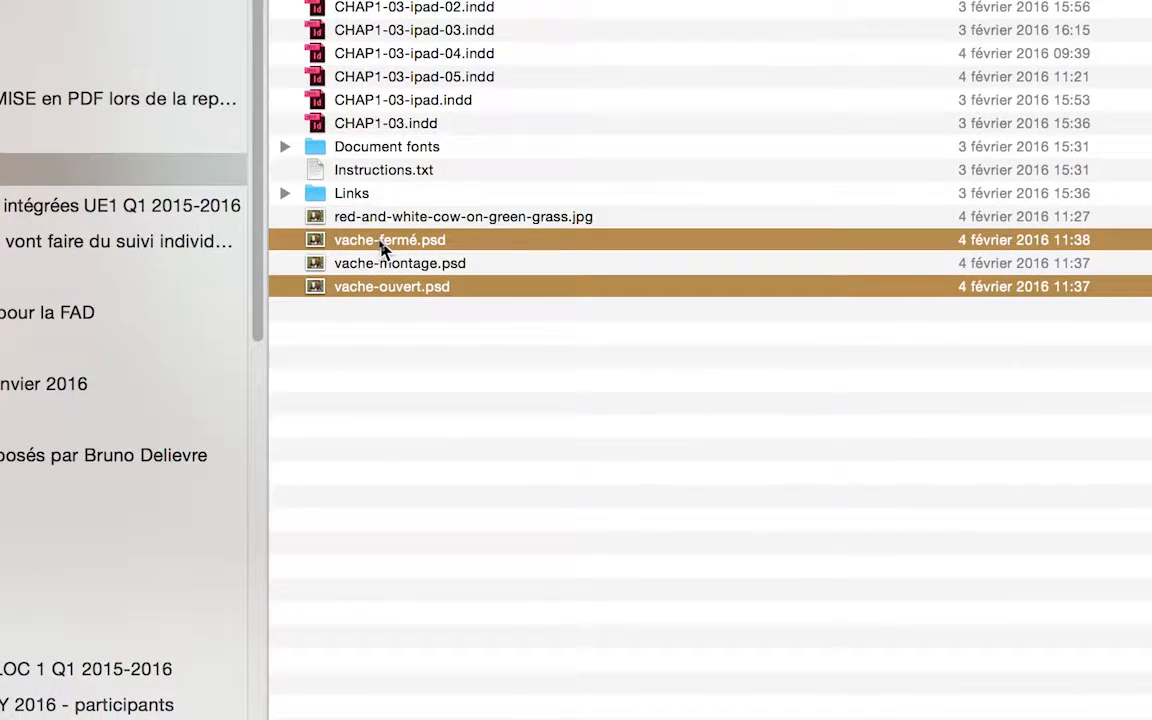
{"action": "right_click", "coordinate": [381, 244]}
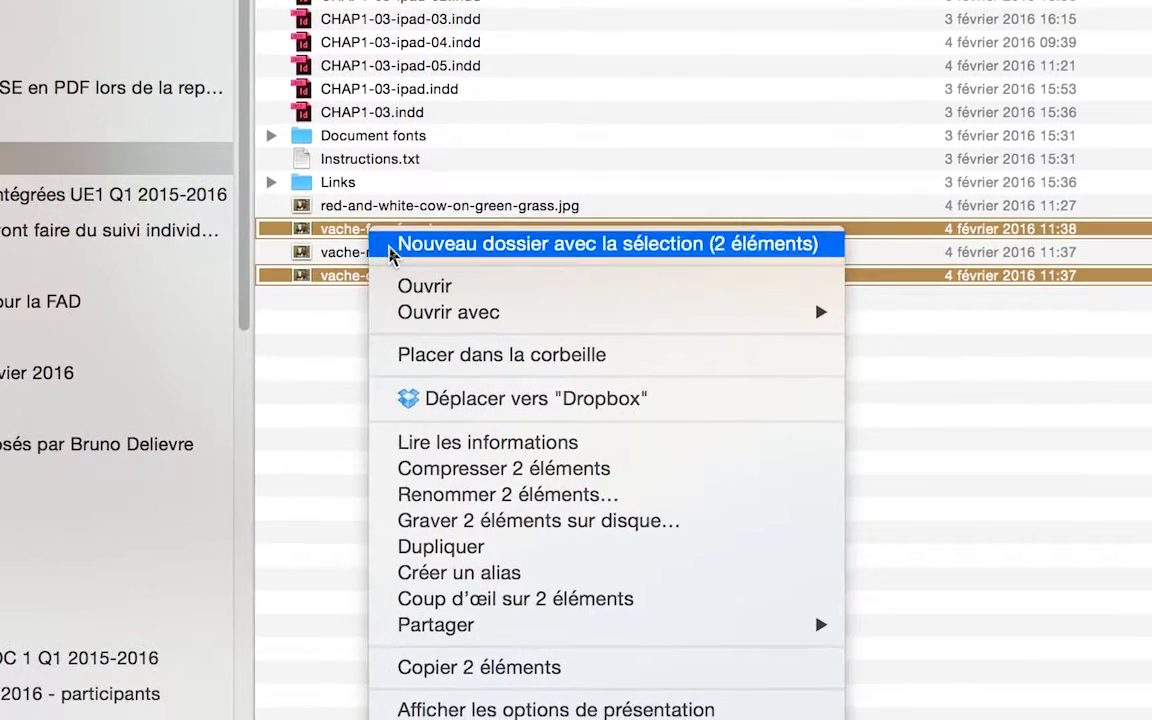
{"action": "left_click", "coordinate": [405, 252]}
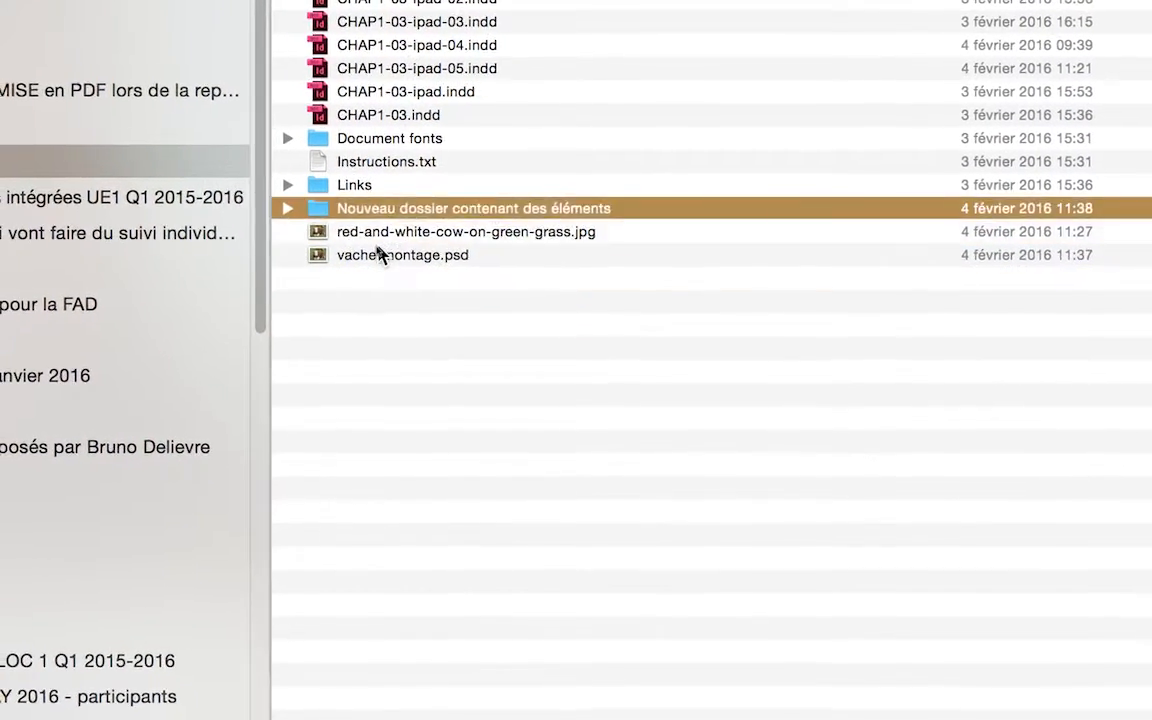
{"action": "type", "text": "bouton"}
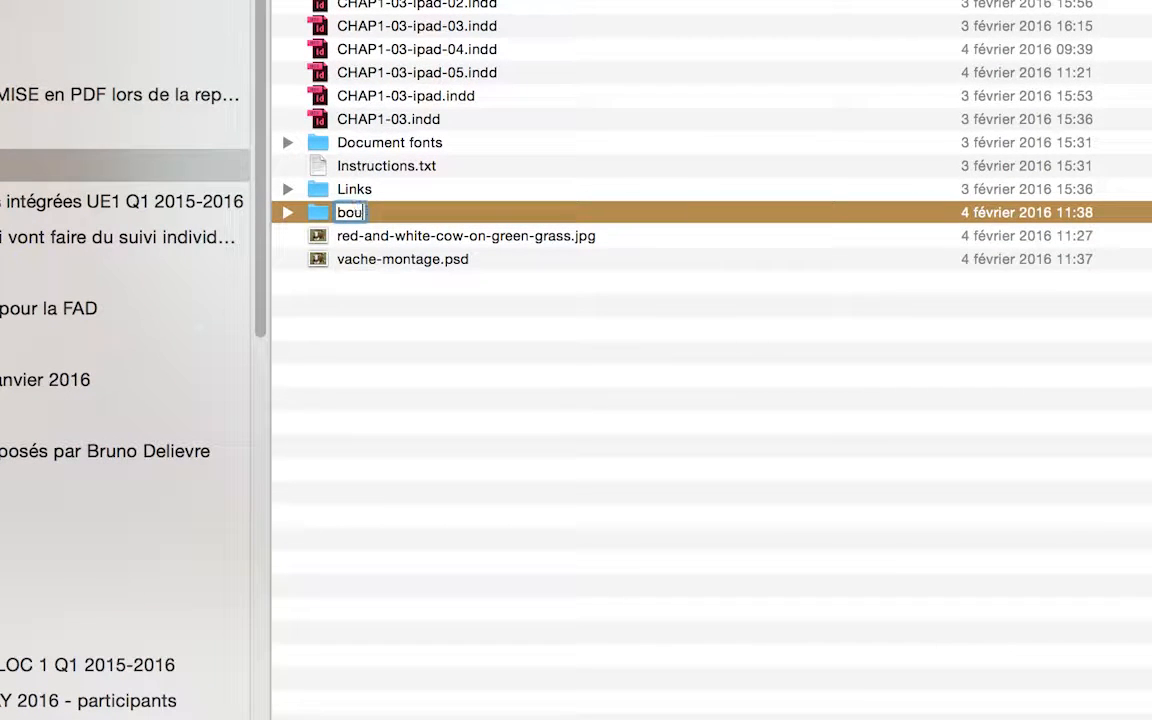
{"action": "type", "text": "-vache"}
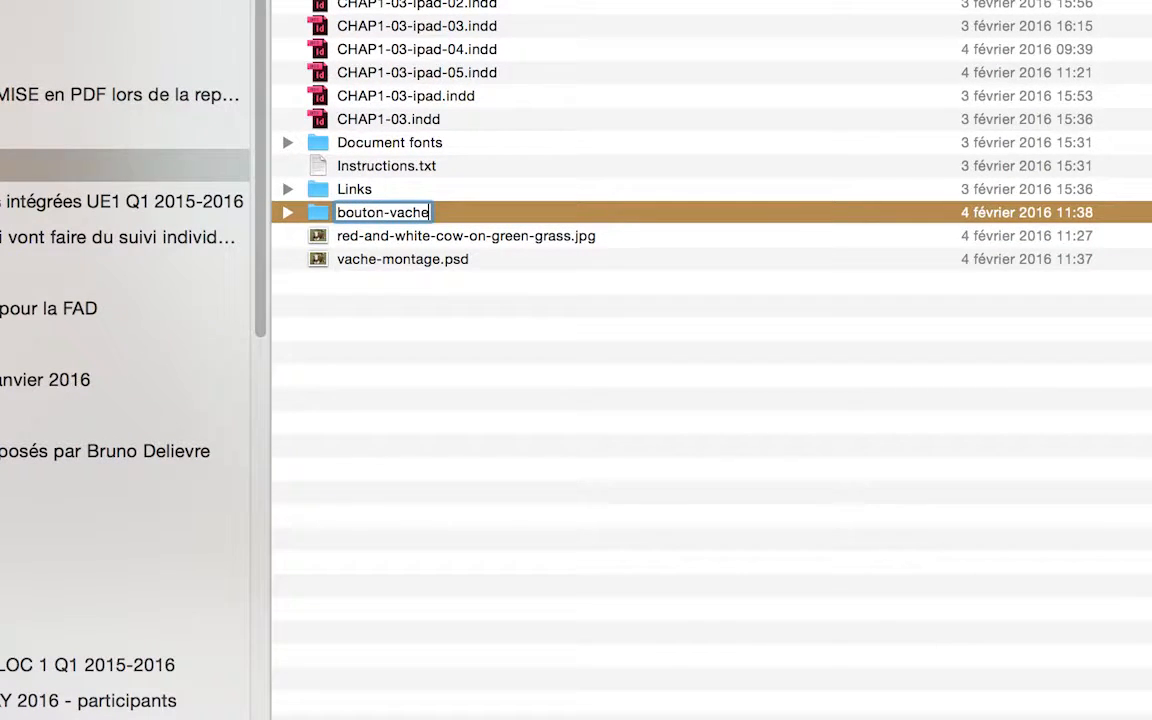
{"action": "key", "text": "Escape"}
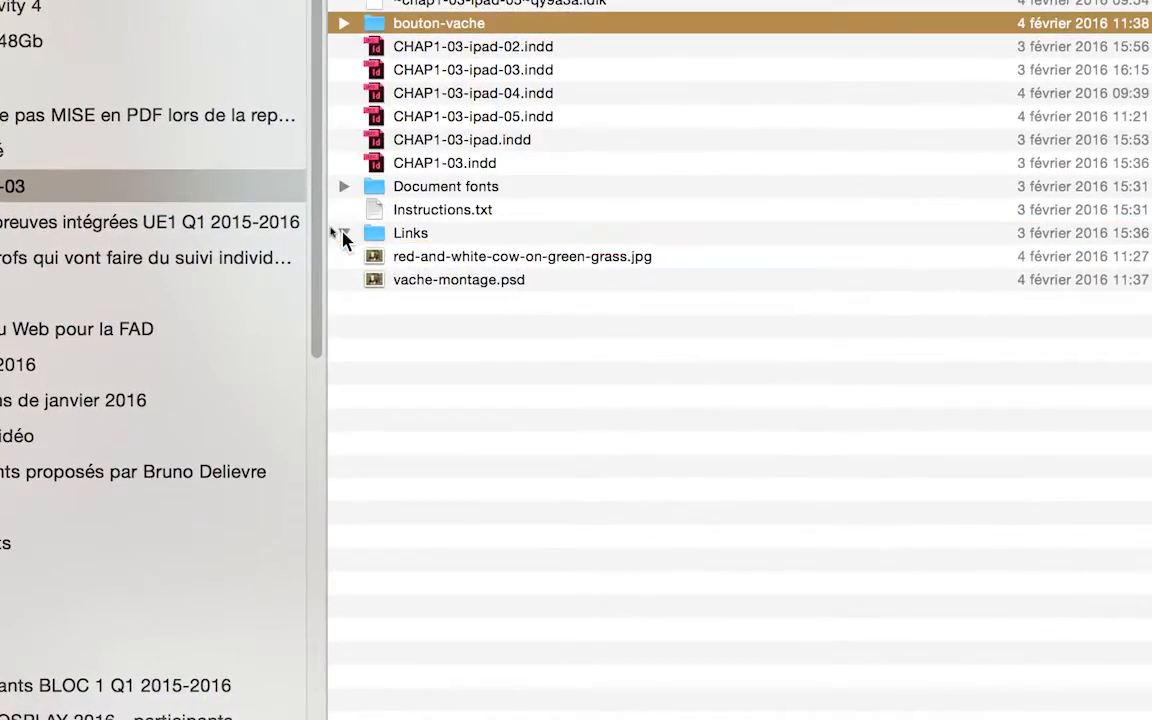
Check the contents of the Links and bouton-vache folders, and switch to the CHAP1-03-ipad-05.indd document in InDesign.
{"action": "left_click", "coordinate": [350, 237]}
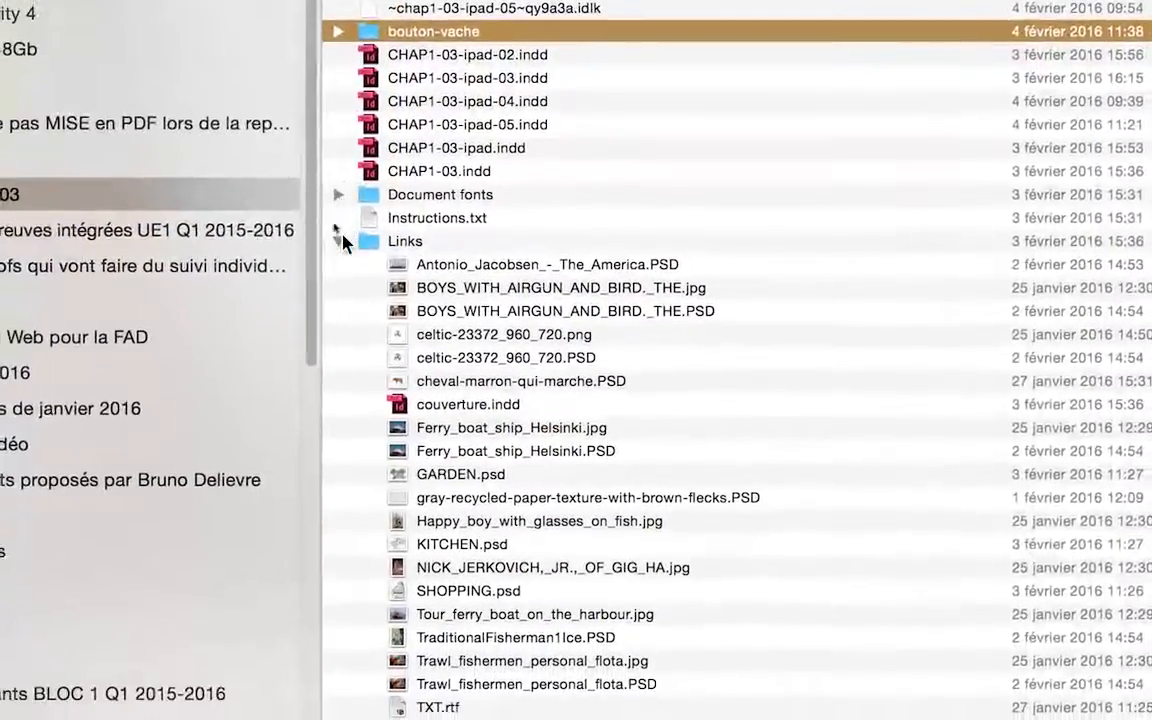
{"action": "left_click", "coordinate": [343, 273]}
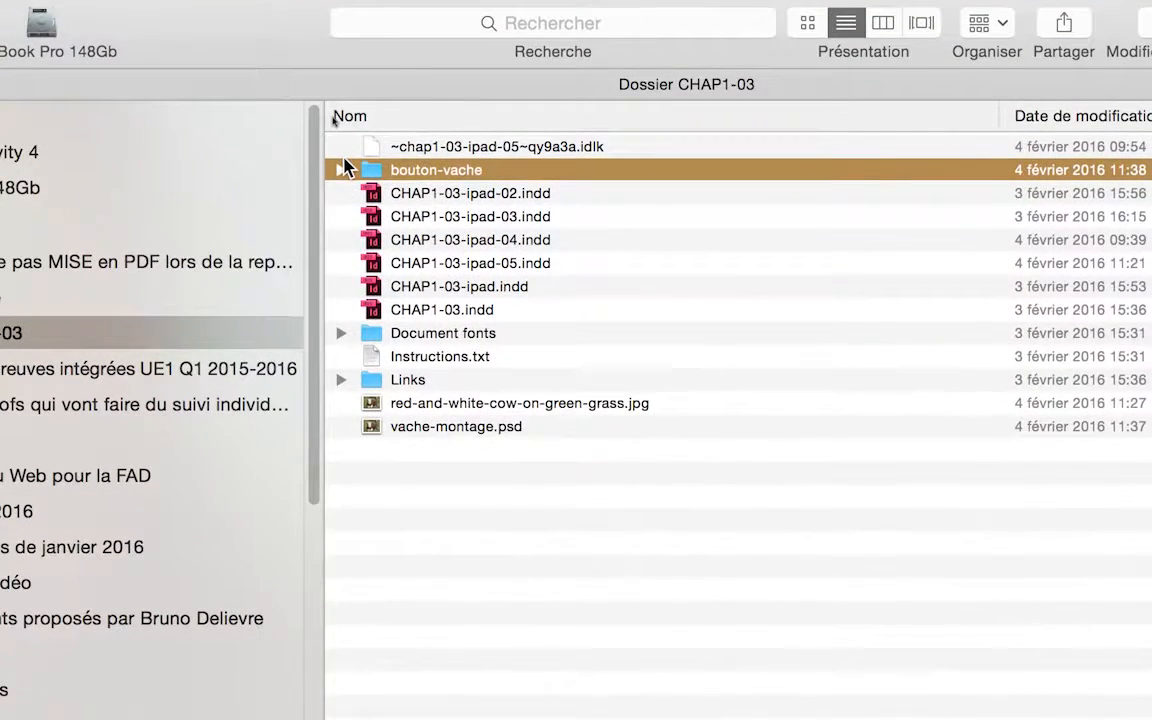
{"action": "left_click", "coordinate": [342, 169]}
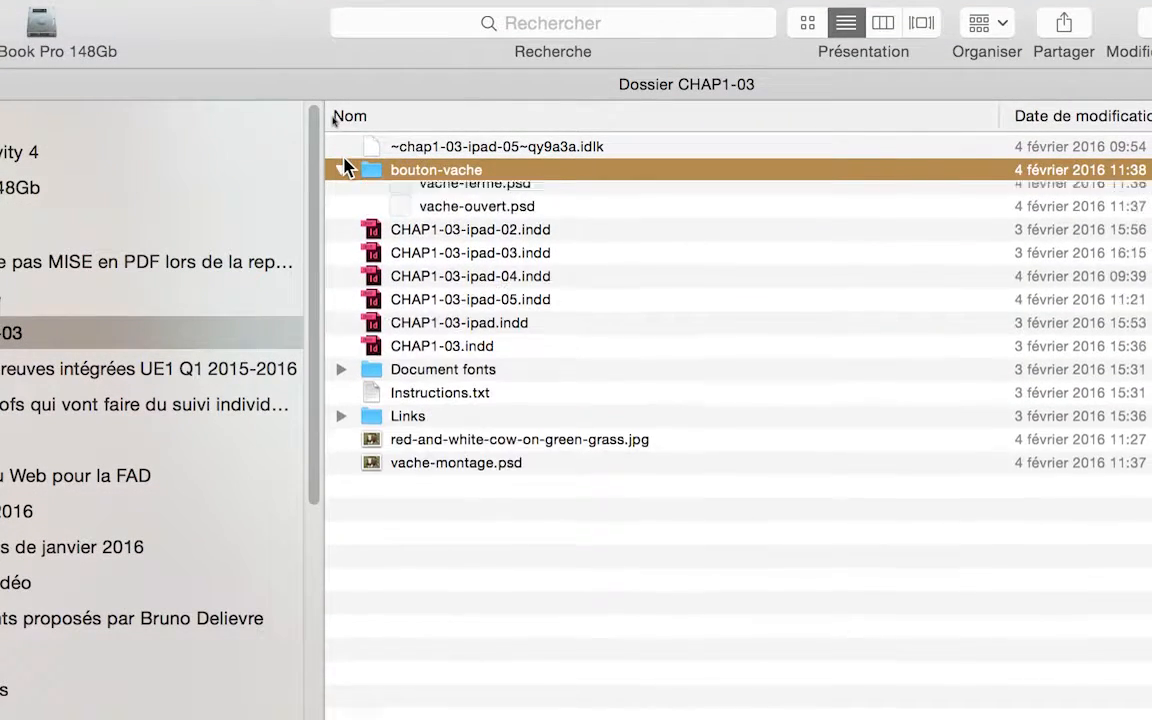
{"action": "left_click", "coordinate": [343, 168]}
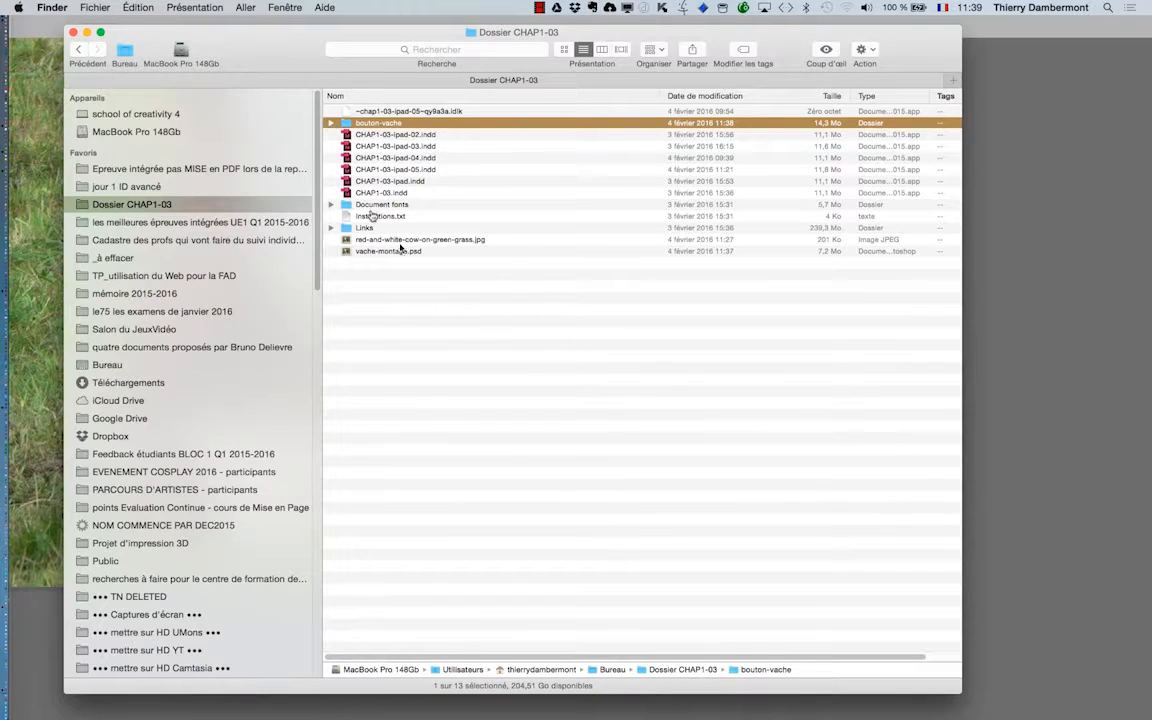
{"action": "key", "text": "super+Tab"}
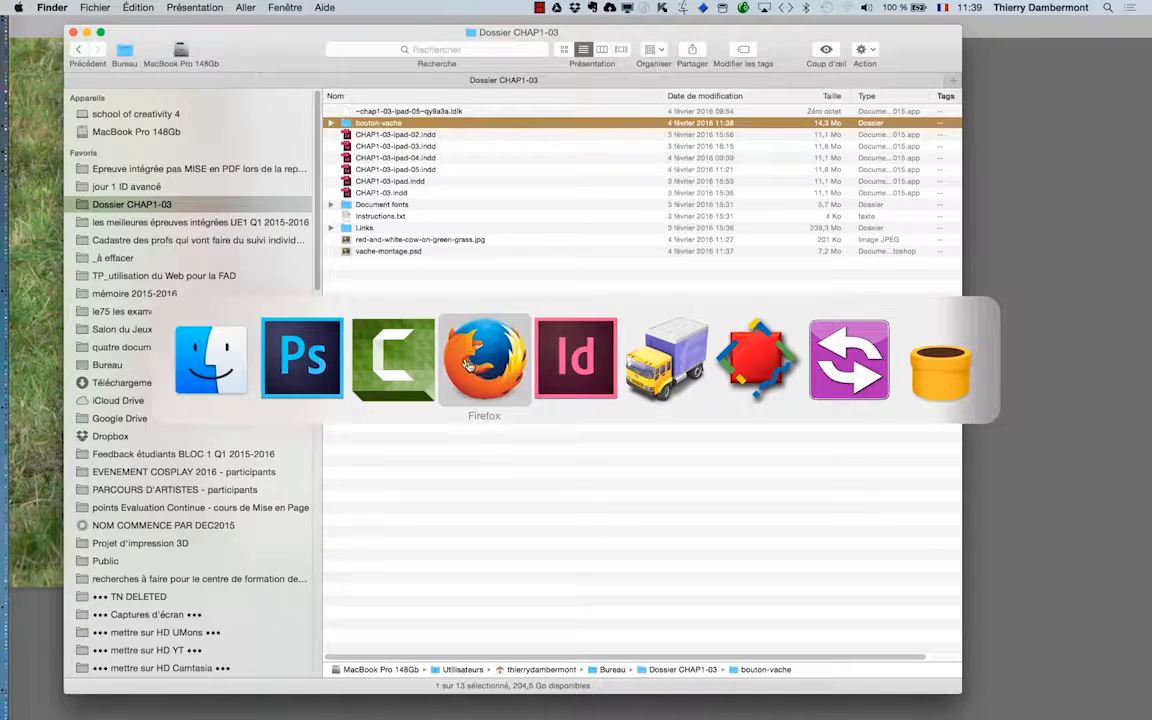
{"action": "left_click", "coordinate": [567, 372]}
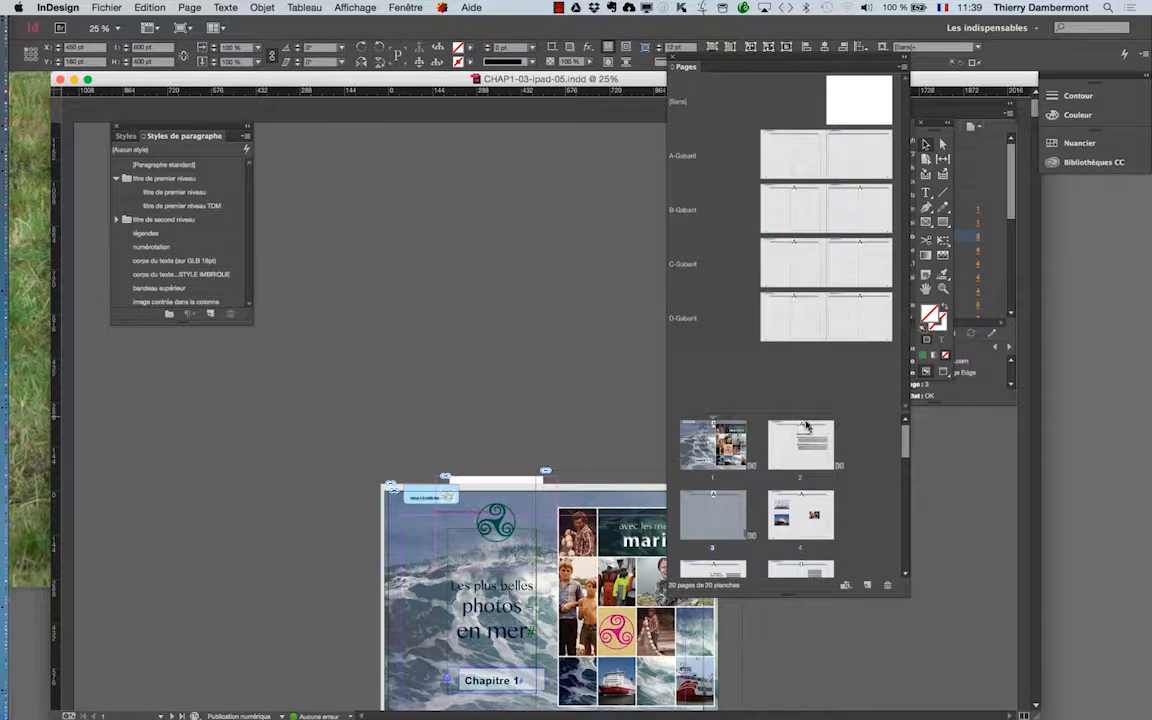
Display page 3 at 50% and move the paragraph styles list clear of the page.
{"action": "scroll", "coordinate": [810, 484], "scroll_direction": "down", "scroll_amount": 2}
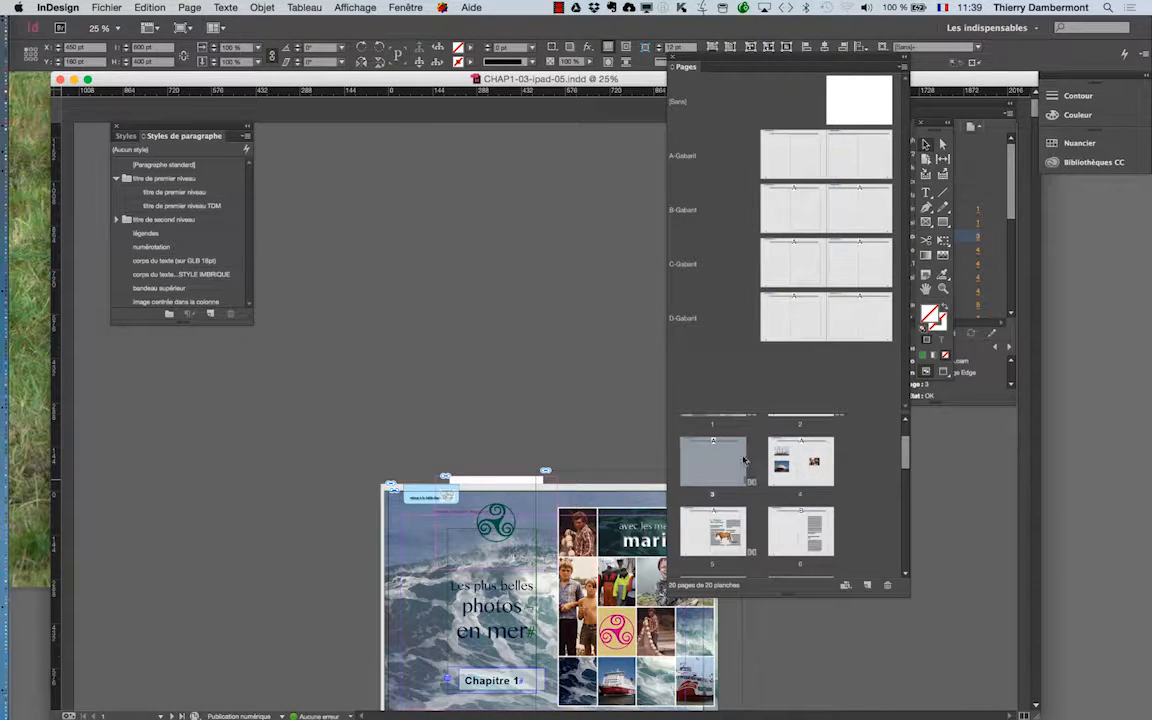
{"action": "double_click", "coordinate": [743, 460]}
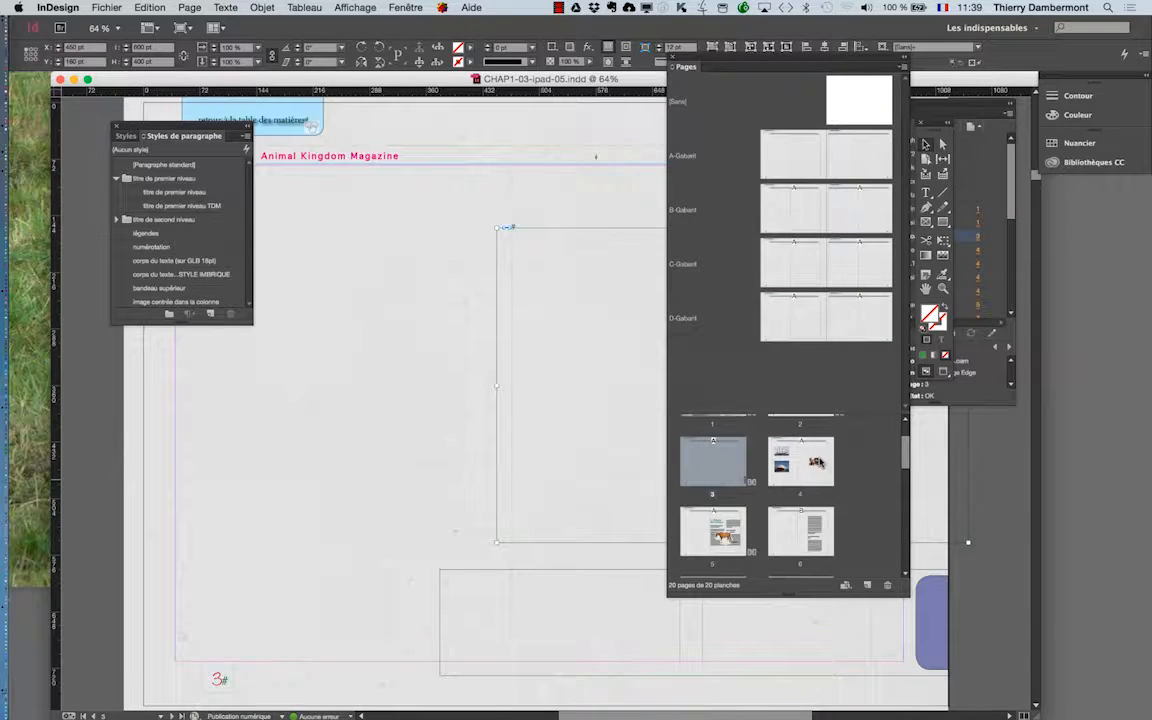
{"action": "left_click_drag", "start_coordinate": [142, 126], "coordinate": [959, 440]}
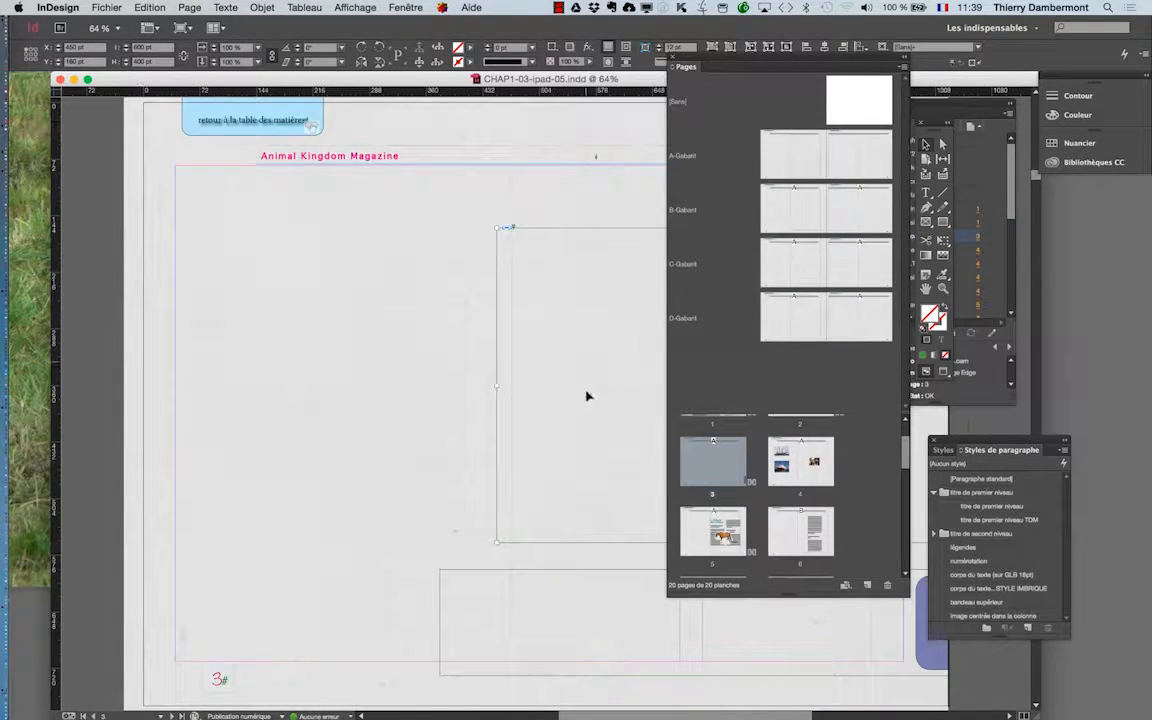
{"action": "scroll", "coordinate": [587, 401], "scroll_direction": "down", "scroll_amount": 1}
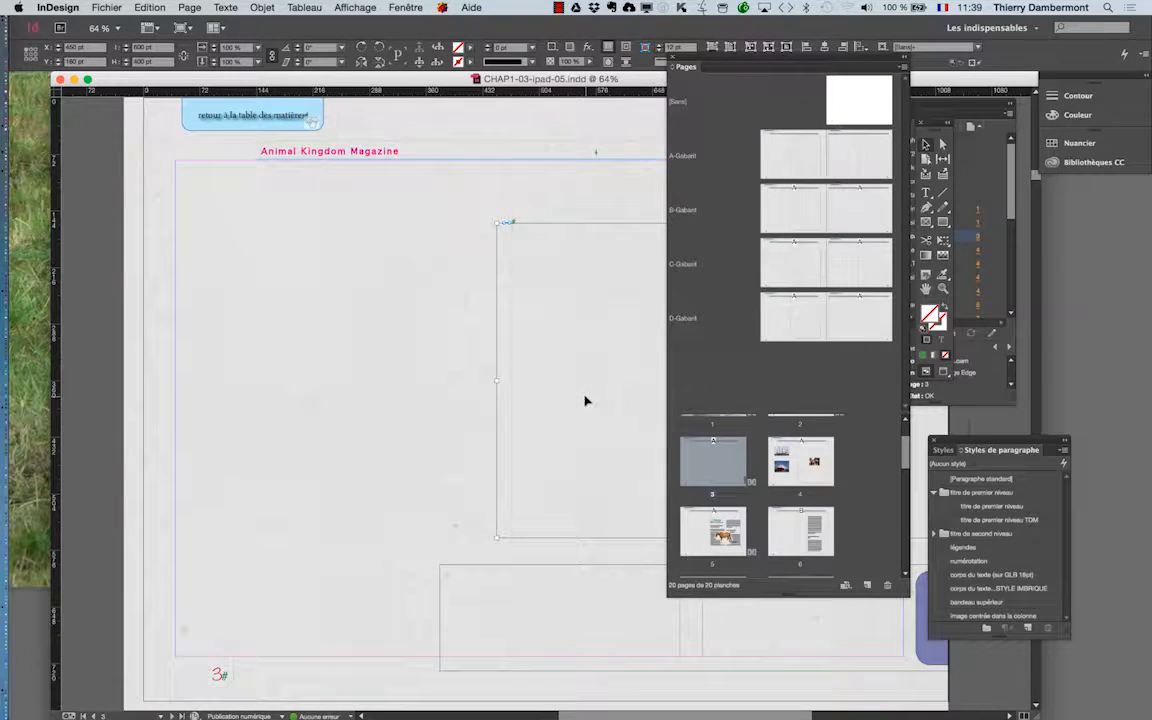
{"action": "scroll", "coordinate": [586, 401], "scroll_direction": "down", "scroll_amount": 1}
{"action": "scroll", "coordinate": [585, 400], "scroll_direction": "down", "scroll_amount": 1}
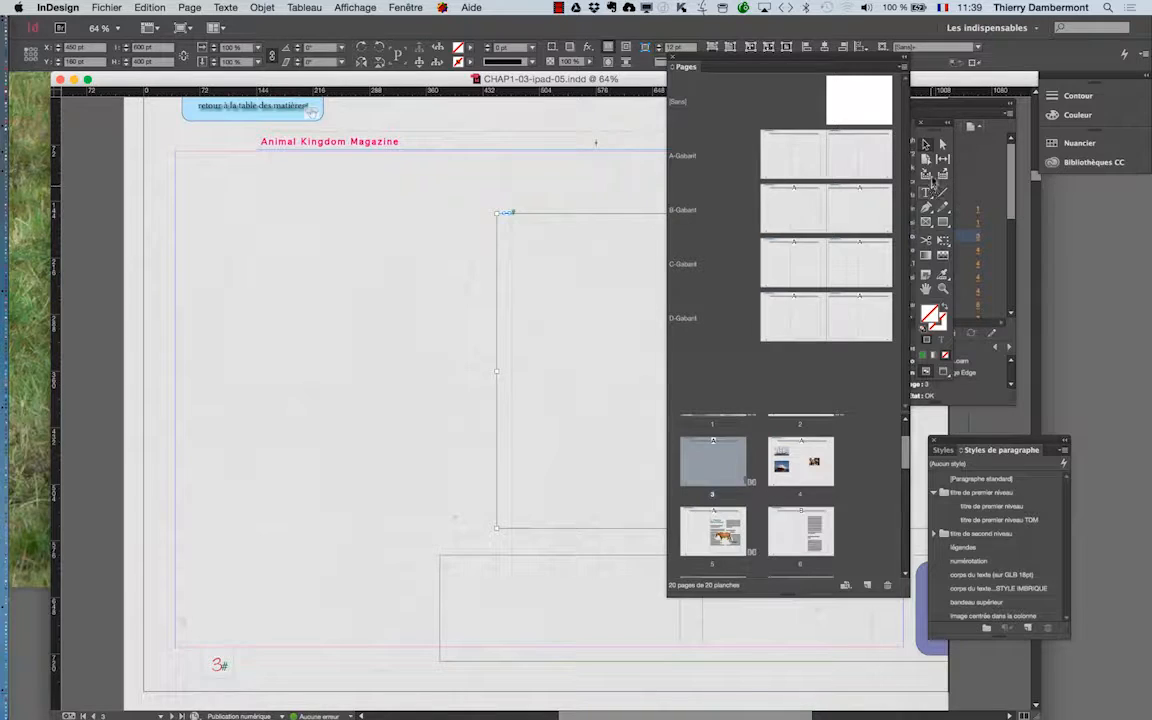
{"action": "left_click", "coordinate": [116, 7]}
{"action": "left_click", "coordinate": [114, 6]}
{"action": "key", "text": "super+minus"}
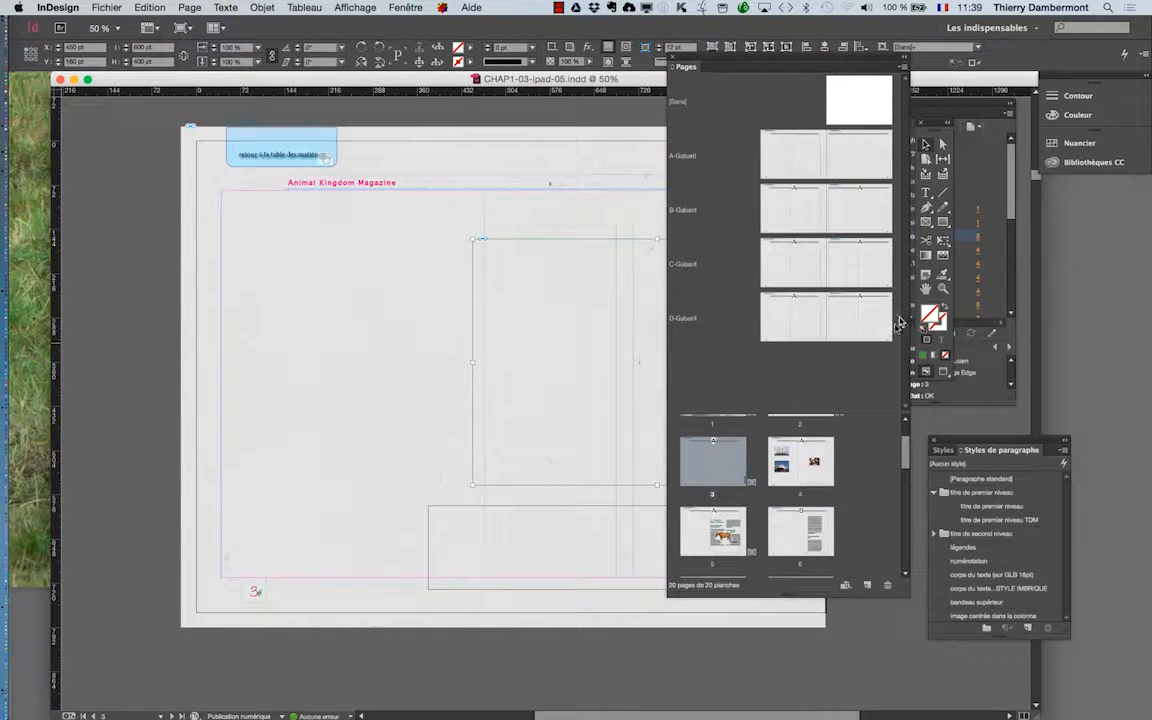
{"action": "left_click_drag", "start_coordinate": [508, 313], "coordinate": [489, 347]}
Go to blank page 12, show it at 25%, and shrink the document window.
{"action": "scroll", "coordinate": [760, 488], "scroll_direction": "down", "scroll_amount": 5}
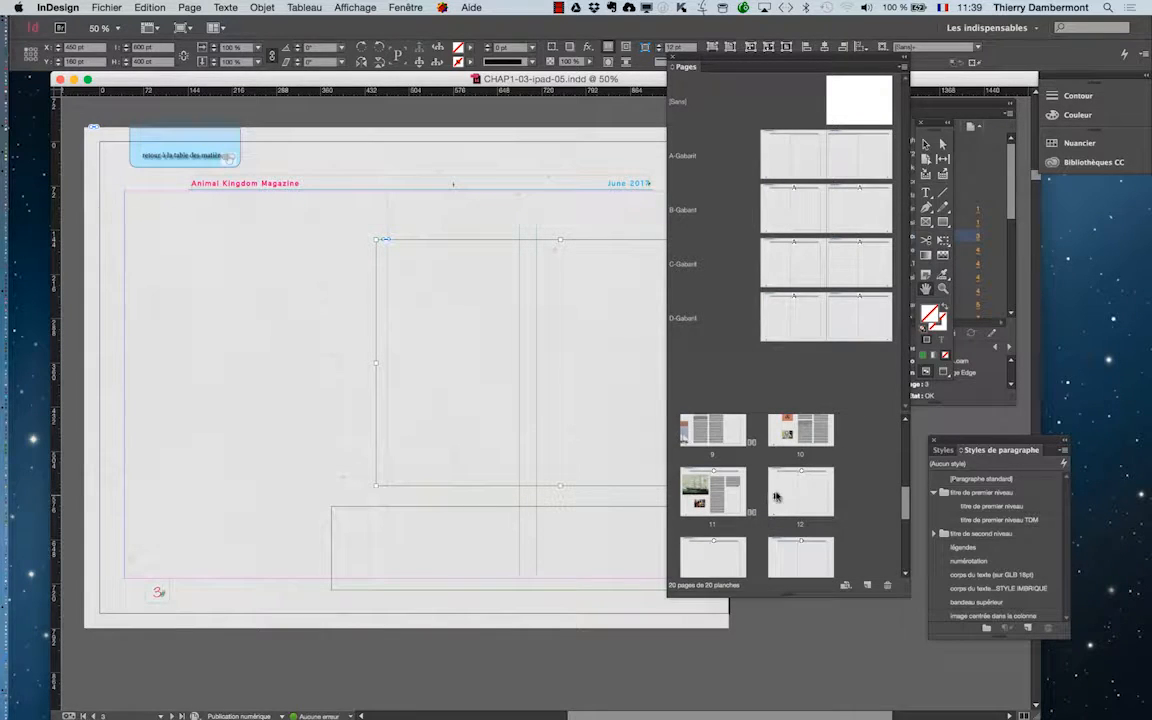
{"action": "double_click", "coordinate": [795, 492]}
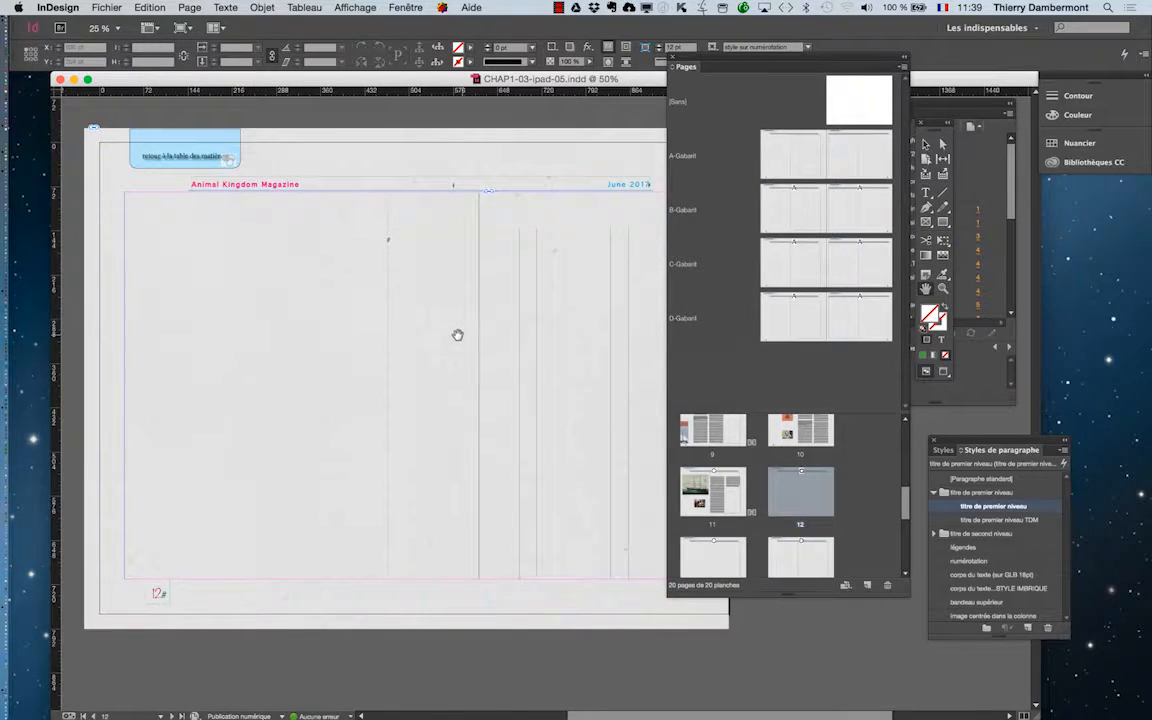
{"action": "key", "text": "super+minus"}
{"action": "scroll", "coordinate": [467, 344], "scroll_direction": "down", "scroll_amount": 2}
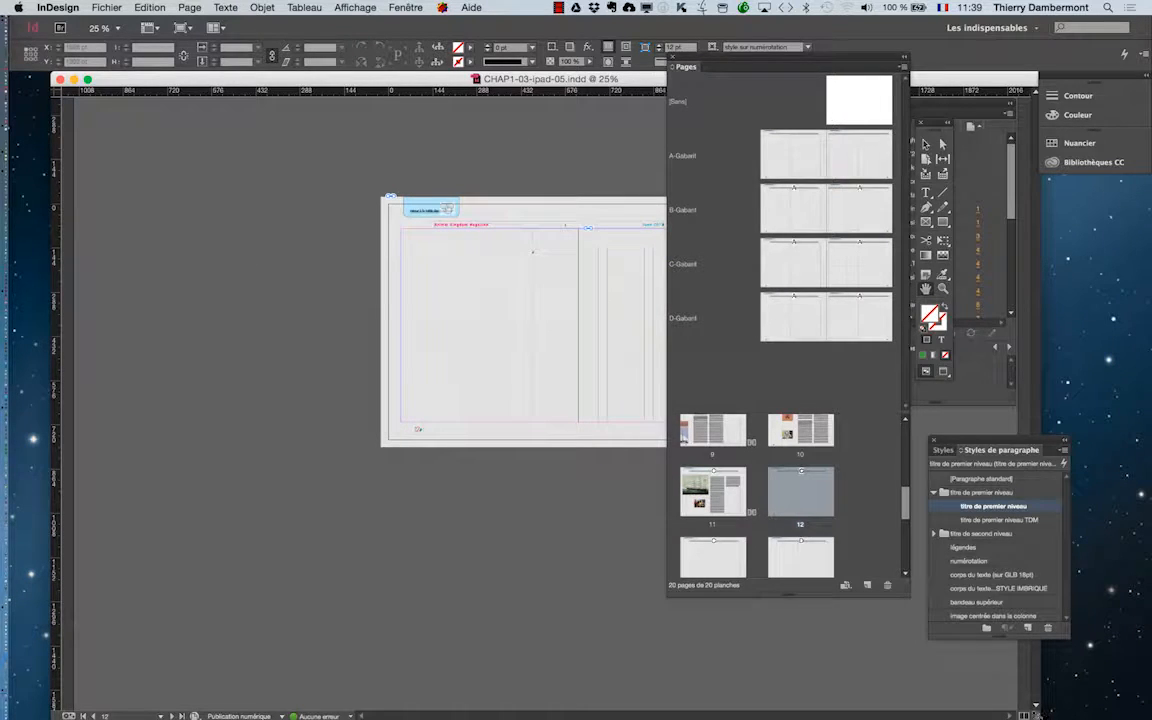
{"action": "left_click", "coordinate": [88, 79]}
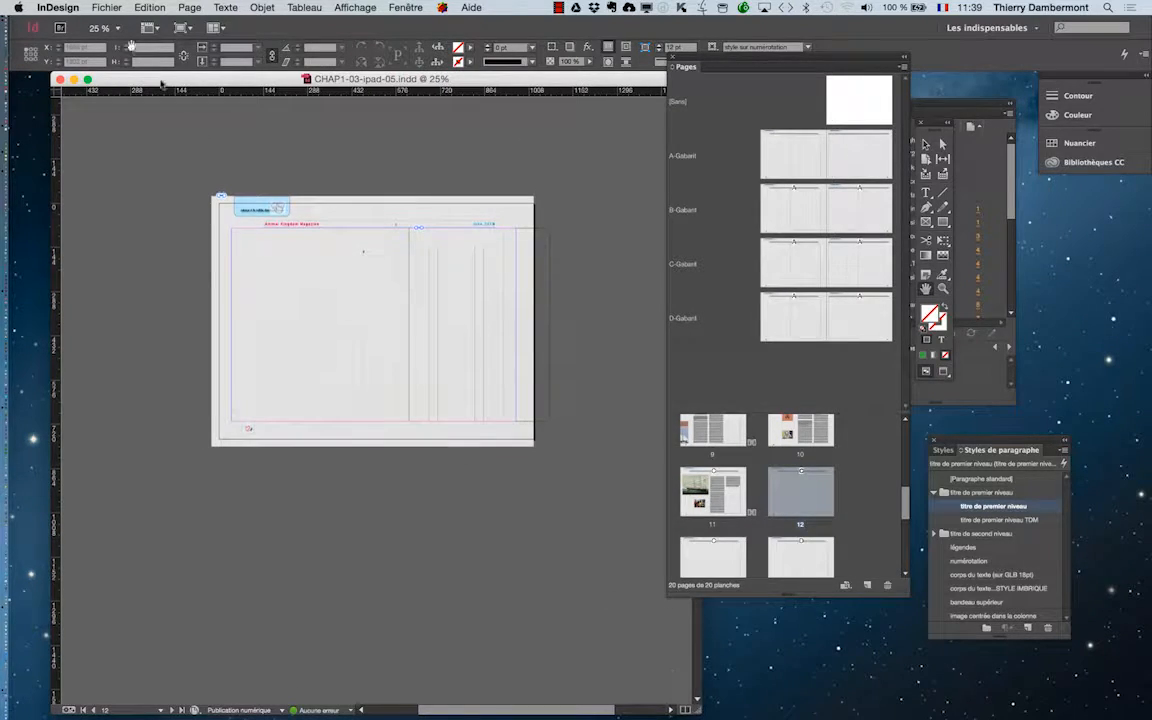
Import vache-fermé.psd from the bouton-vache folder in Dossier CHAP1-03 and place it at full size on page 12.
{"action": "left_click", "coordinate": [106, 7]}
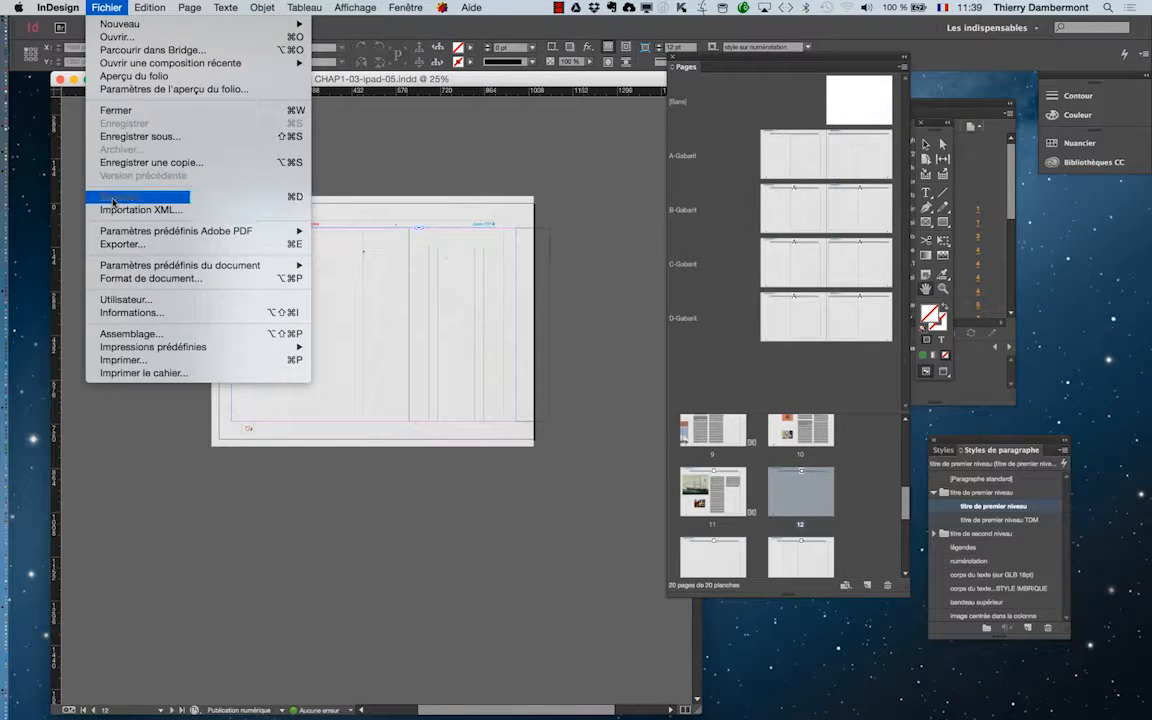
{"action": "left_click", "coordinate": [113, 202]}
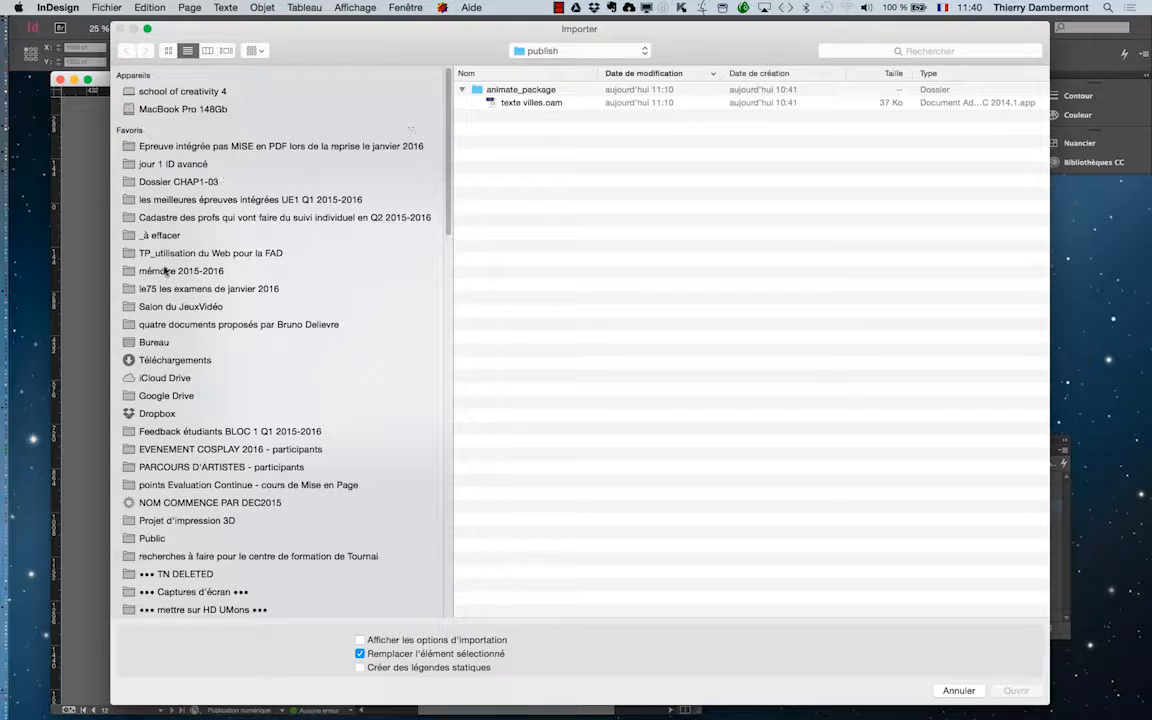
{"action": "left_click", "coordinate": [165, 181]}
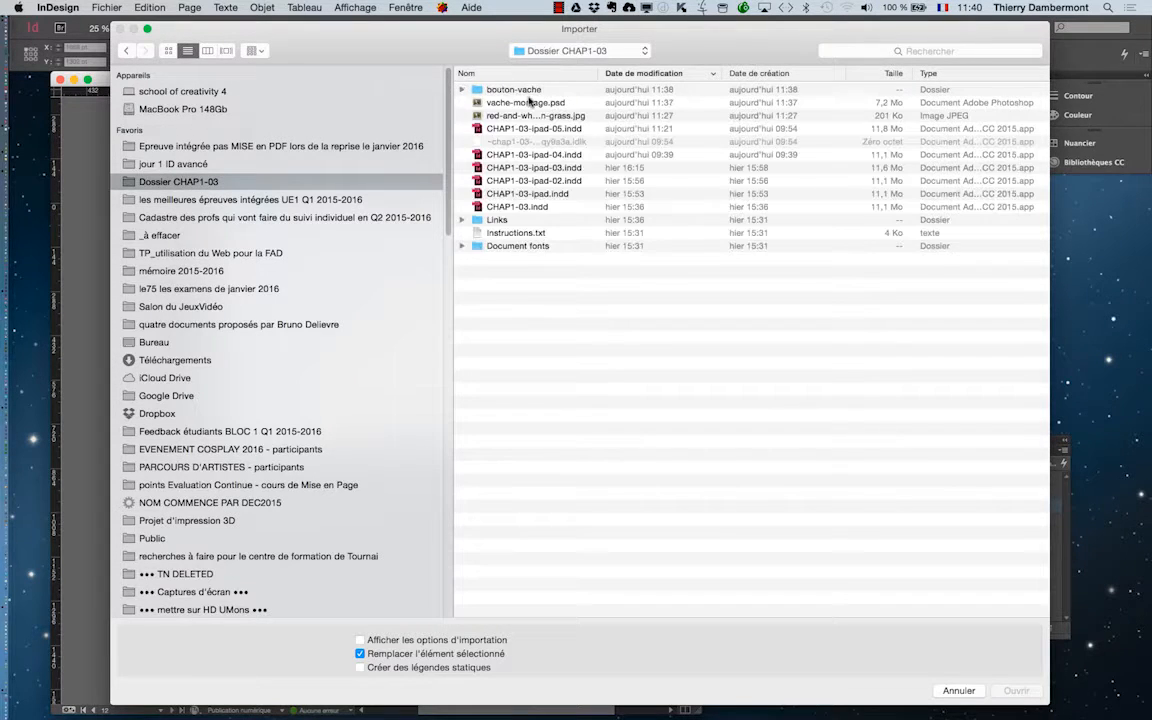
{"action": "double_click", "coordinate": [527, 90]}
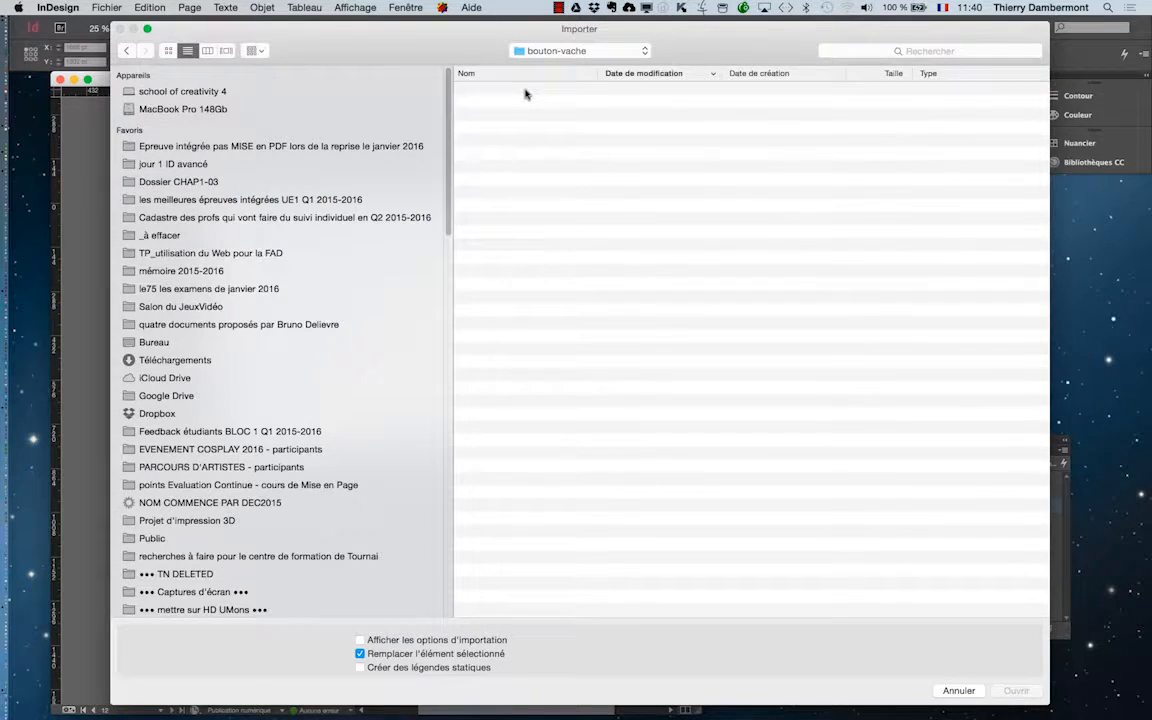
{"action": "left_click", "coordinate": [527, 92]}
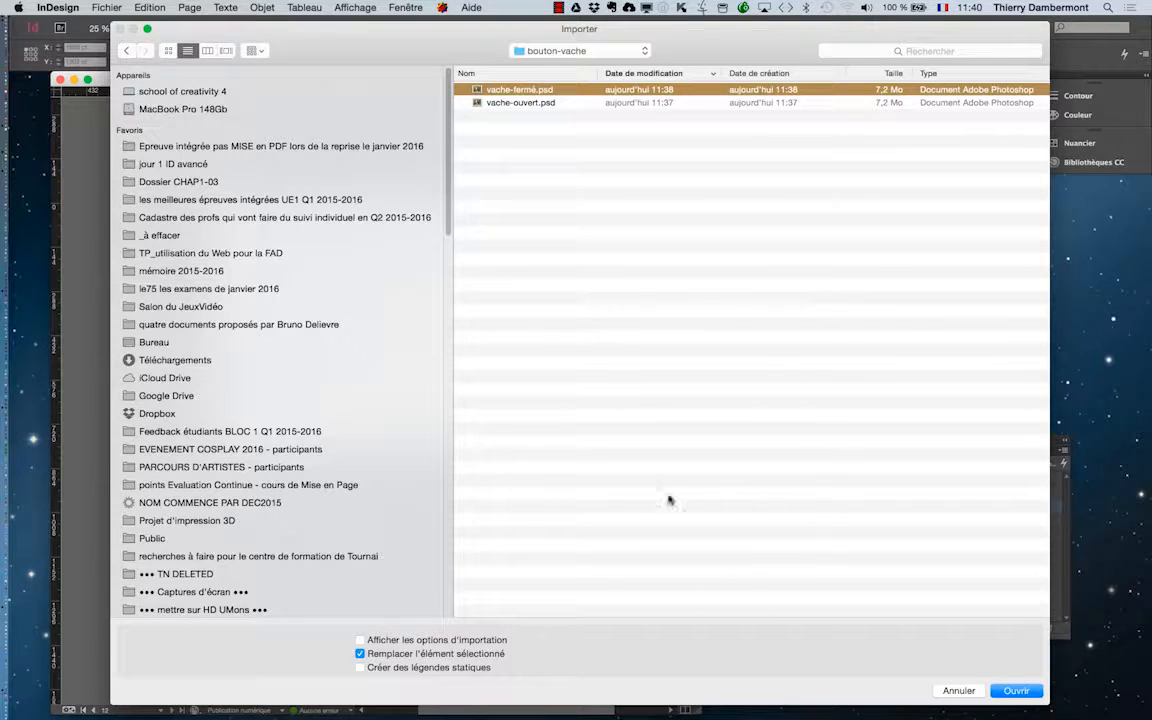
{"action": "left_click", "coordinate": [1016, 691]}
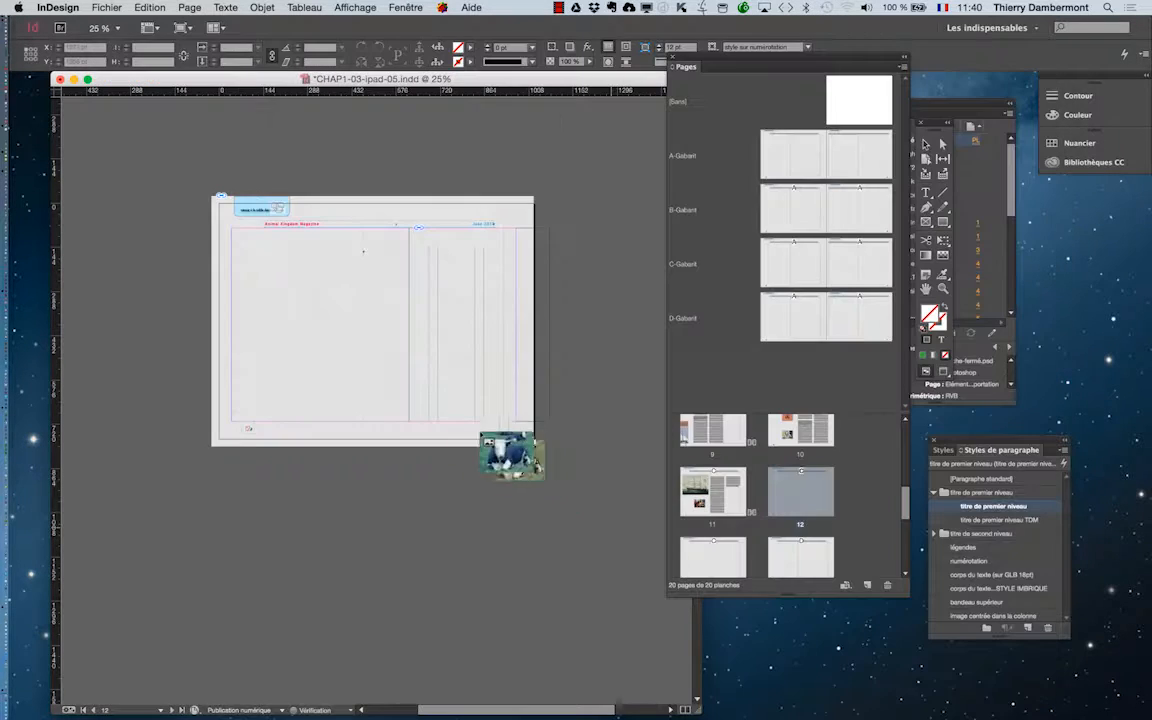
{"action": "left_click", "coordinate": [244, 231]}
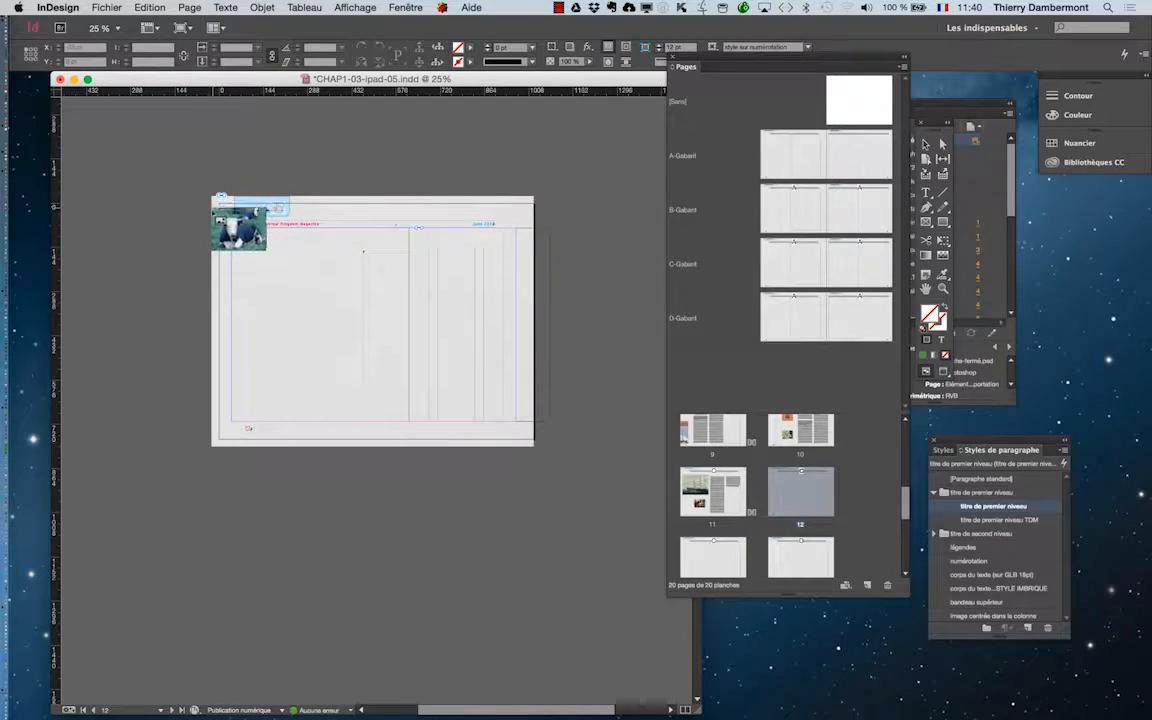
{"action": "left_click", "coordinate": [226, 210]}
{"action": "left_click", "coordinate": [186, 228]}
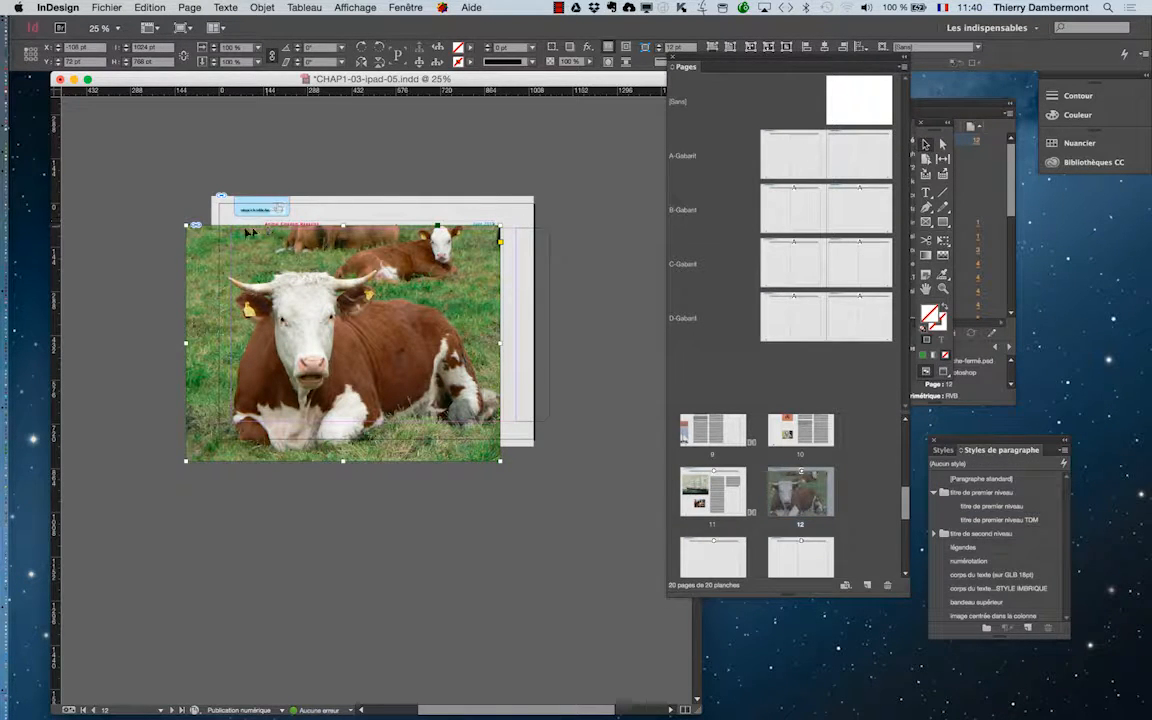
Move the cow image on page 12 so that it covers the page area.
{"action": "left_click", "coordinate": [342, 342]}
{"action": "left_click_drag", "start_coordinate": [228, 231], "coordinate": [214, 258]}
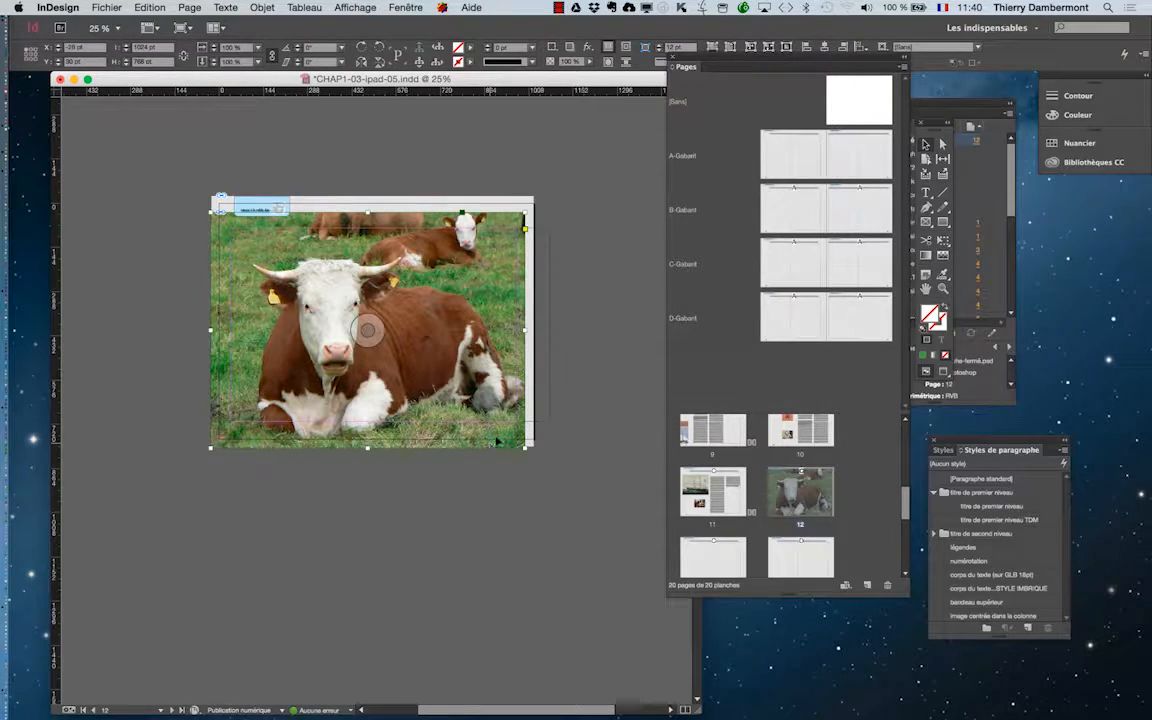
{"action": "left_click_drag", "start_coordinate": [497, 440], "coordinate": [491, 437]}
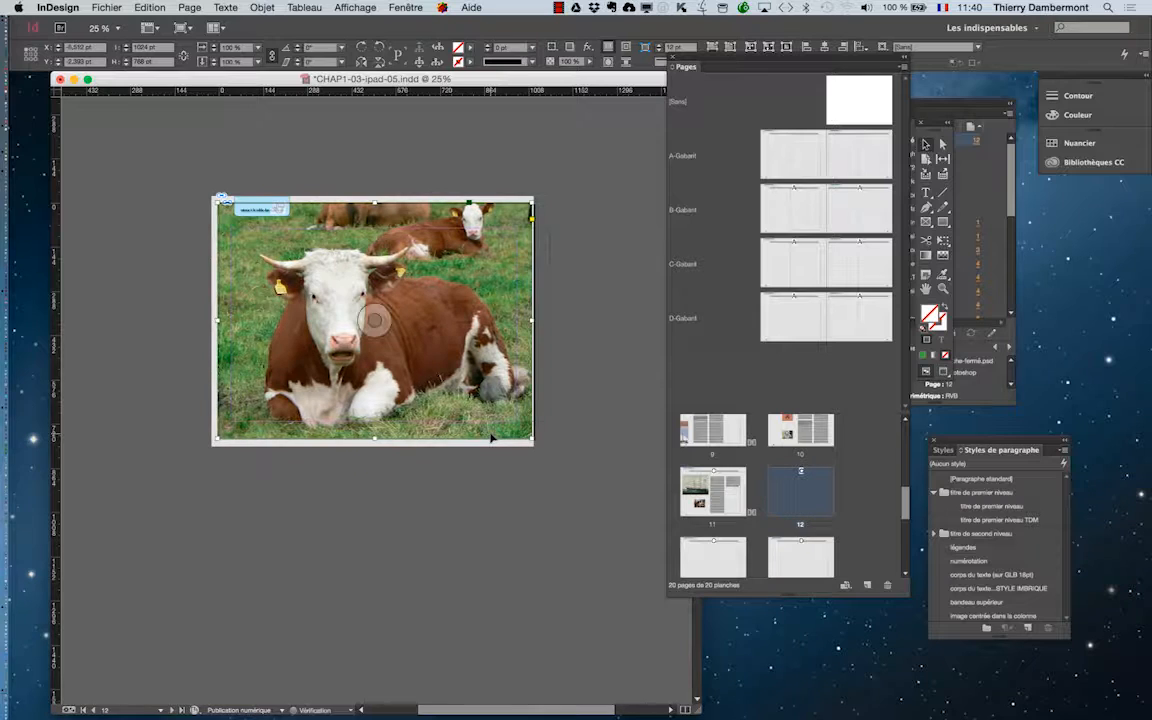
Display the document's layers, check the visibility of the interactif layer, and position the layer list below the image.
{"action": "left_click", "coordinate": [405, 7]}
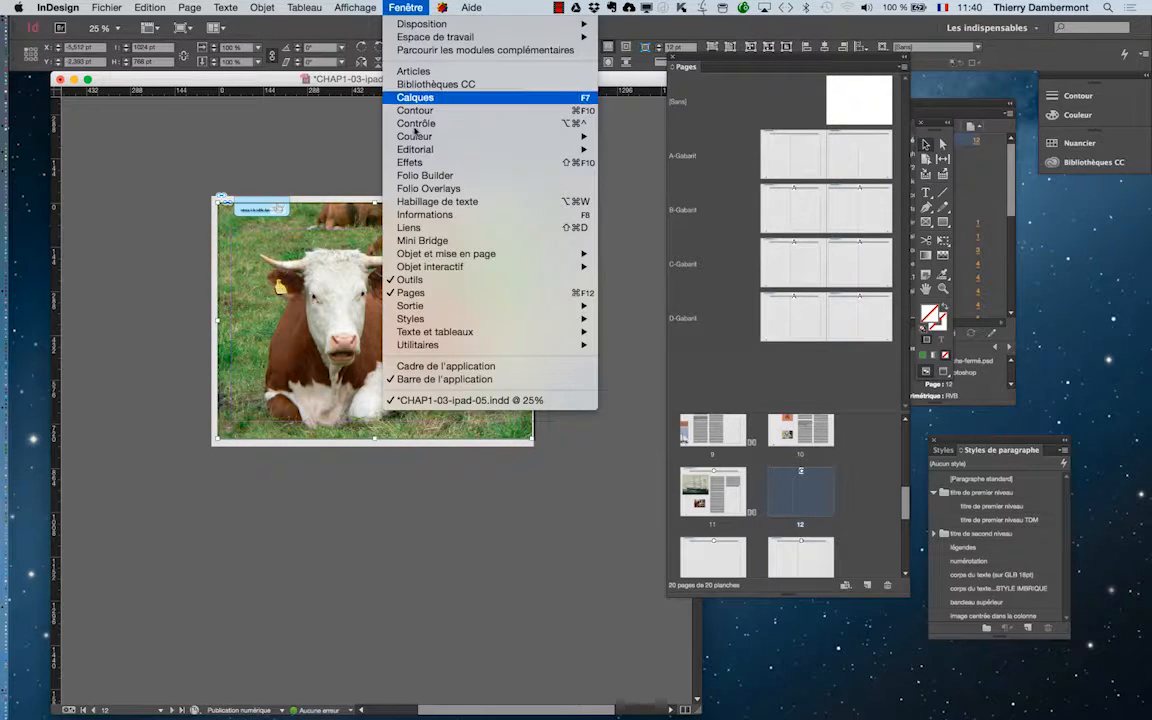
{"action": "left_click", "coordinate": [415, 98]}
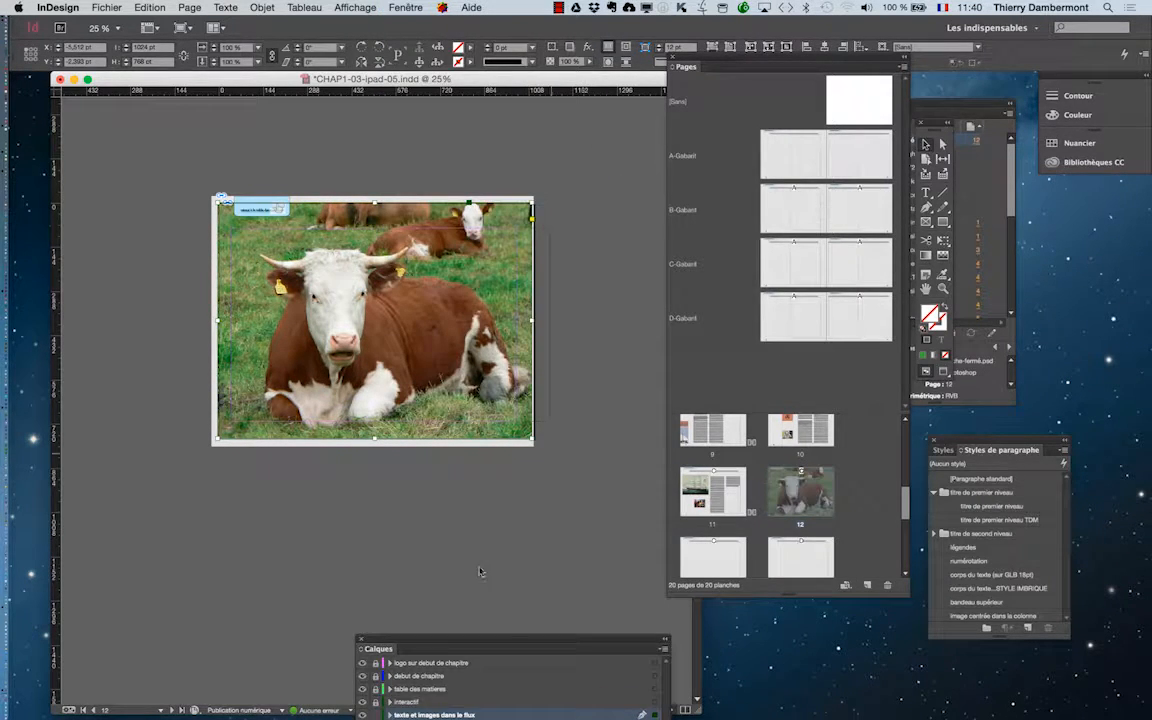
{"action": "left_click_drag", "start_coordinate": [479, 645], "coordinate": [563, 145]}
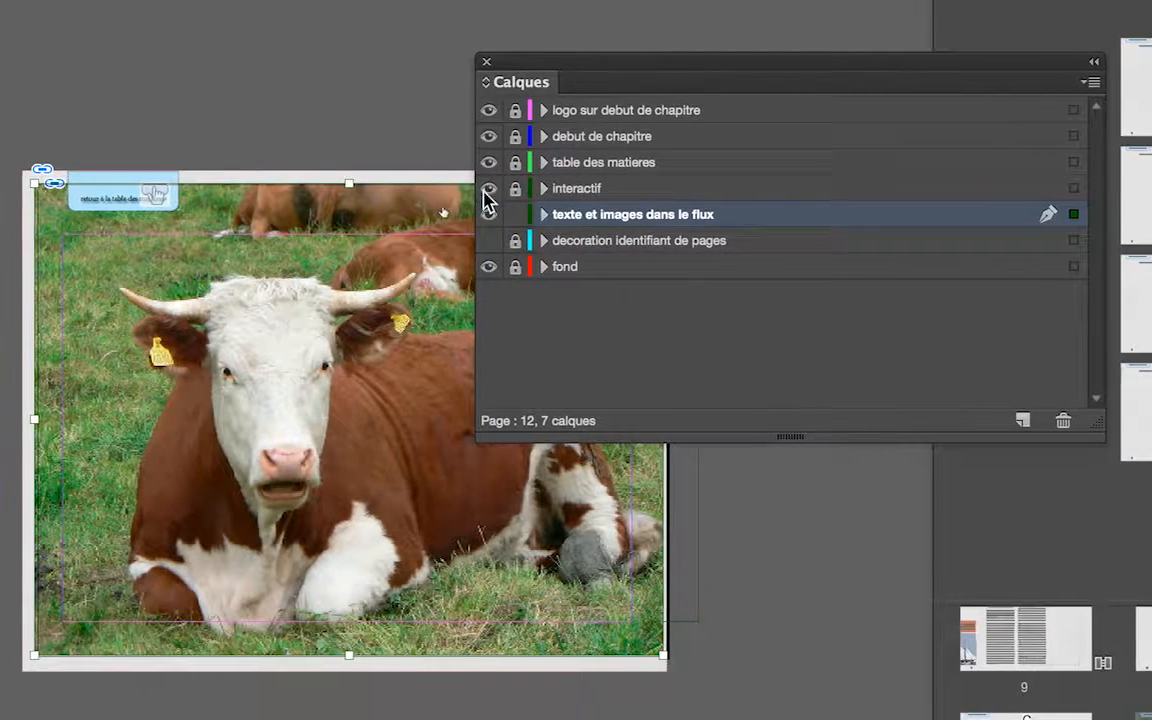
{"action": "left_click", "coordinate": [443, 188]}
{"action": "left_click", "coordinate": [485, 190]}
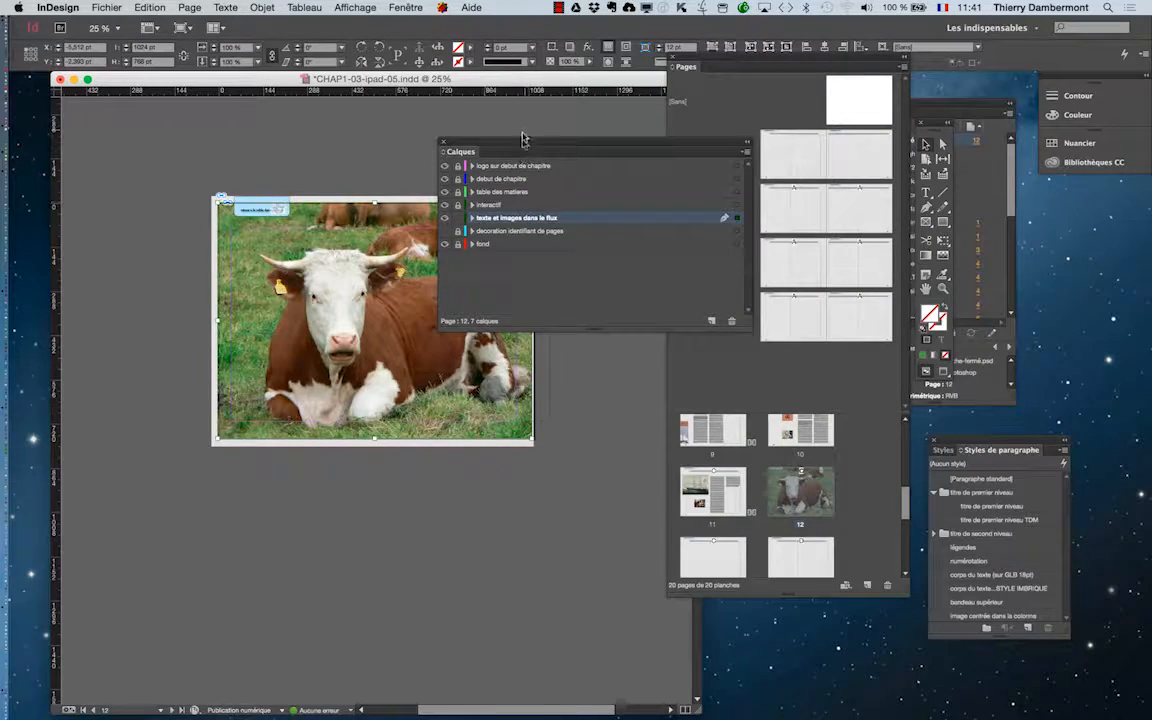
{"action": "left_click_drag", "start_coordinate": [523, 146], "coordinate": [226, 488]}
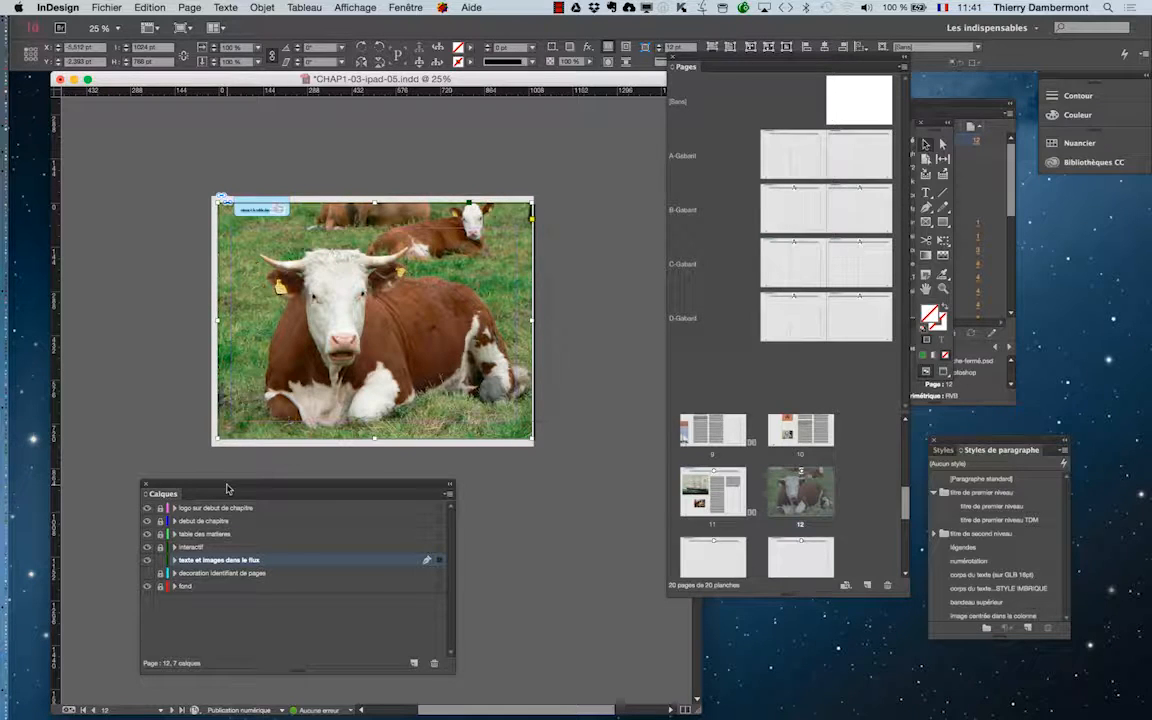
Save the document under the new name CHAP1-03-ipad-06.indd in Dossier CHAP1-03.
{"action": "left_click", "coordinate": [100, 8]}
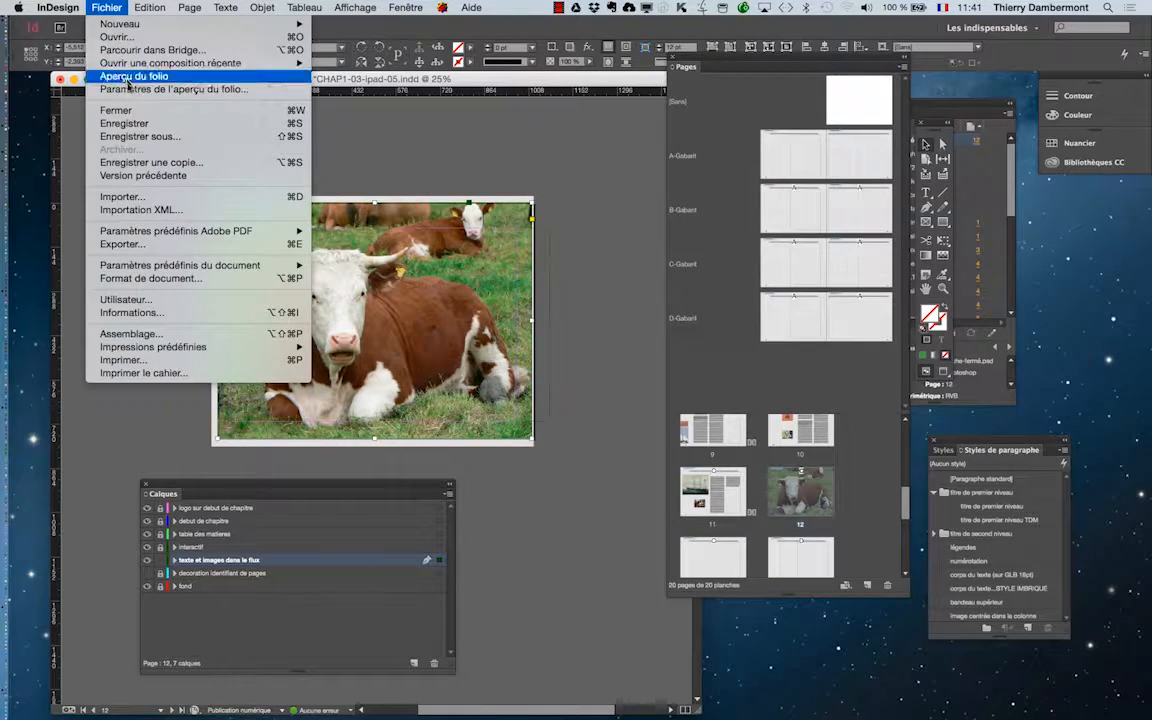
{"action": "left_click", "coordinate": [132, 138]}
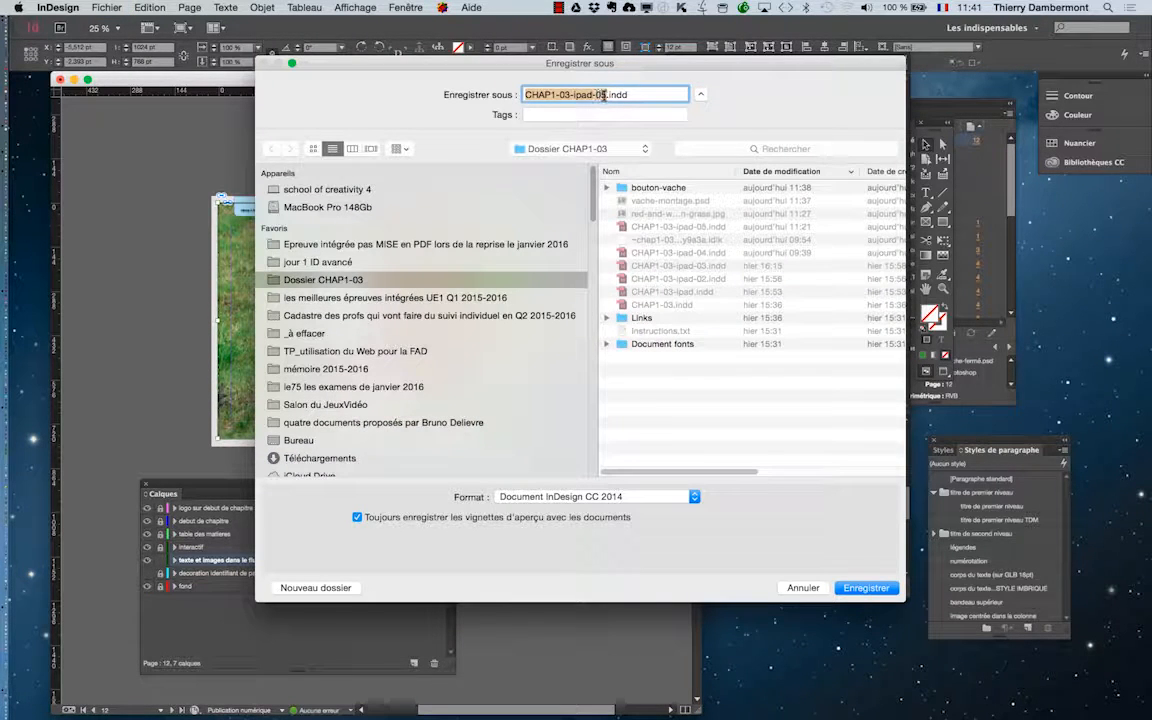
{"action": "left_click", "coordinate": [603, 96]}
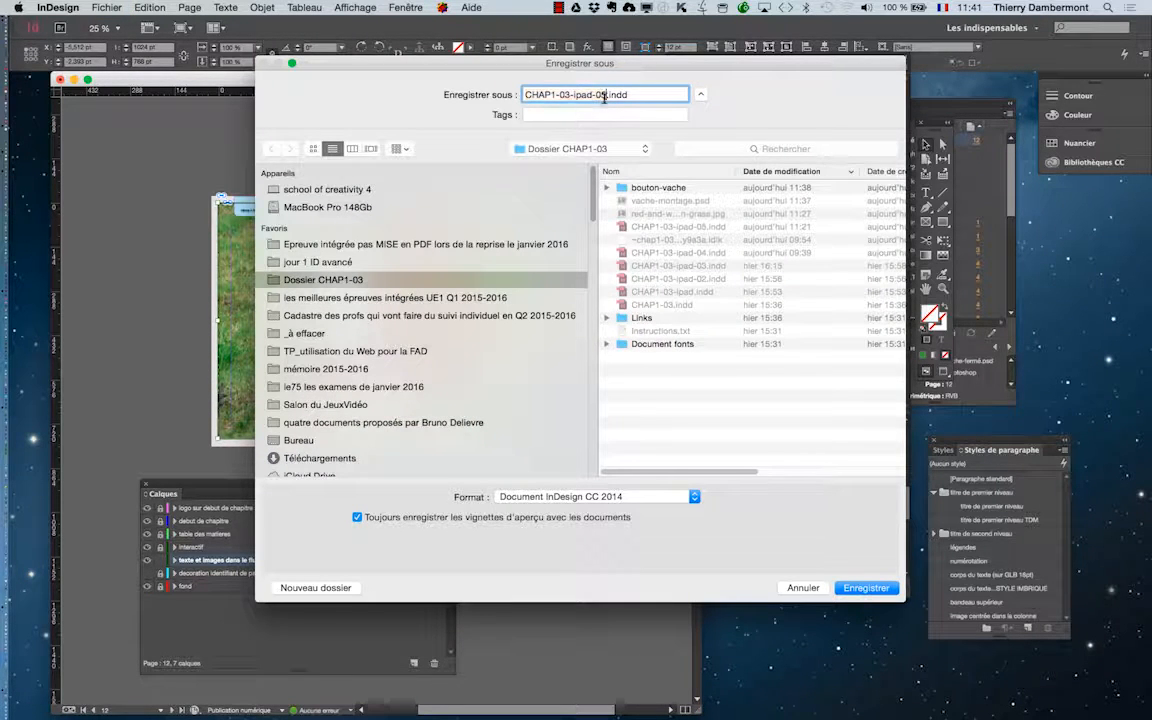
{"action": "key", "text": "BackSpace"}
{"action": "type", "text": "6"}
{"action": "key", "text": "Return"}
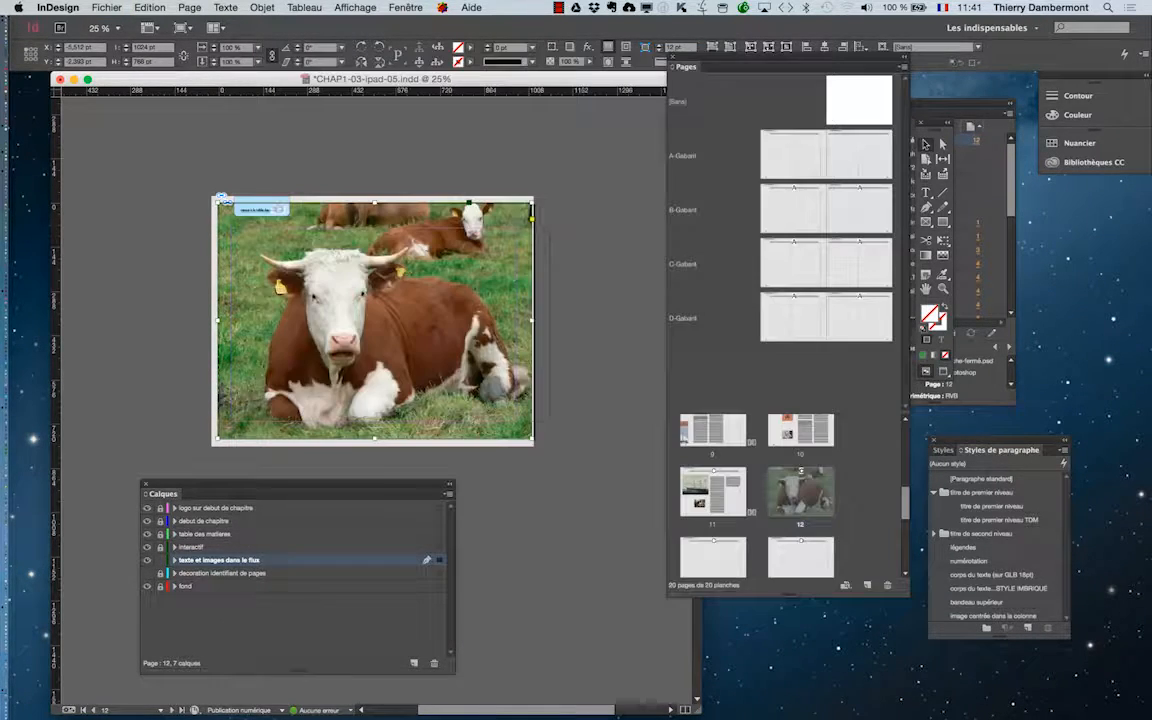
Convert the cow image on page 12 into a button named vache and keep its button settings clear of the image.
{"action": "left_click", "coordinate": [172, 352]}
{"action": "left_click", "coordinate": [330, 290]}
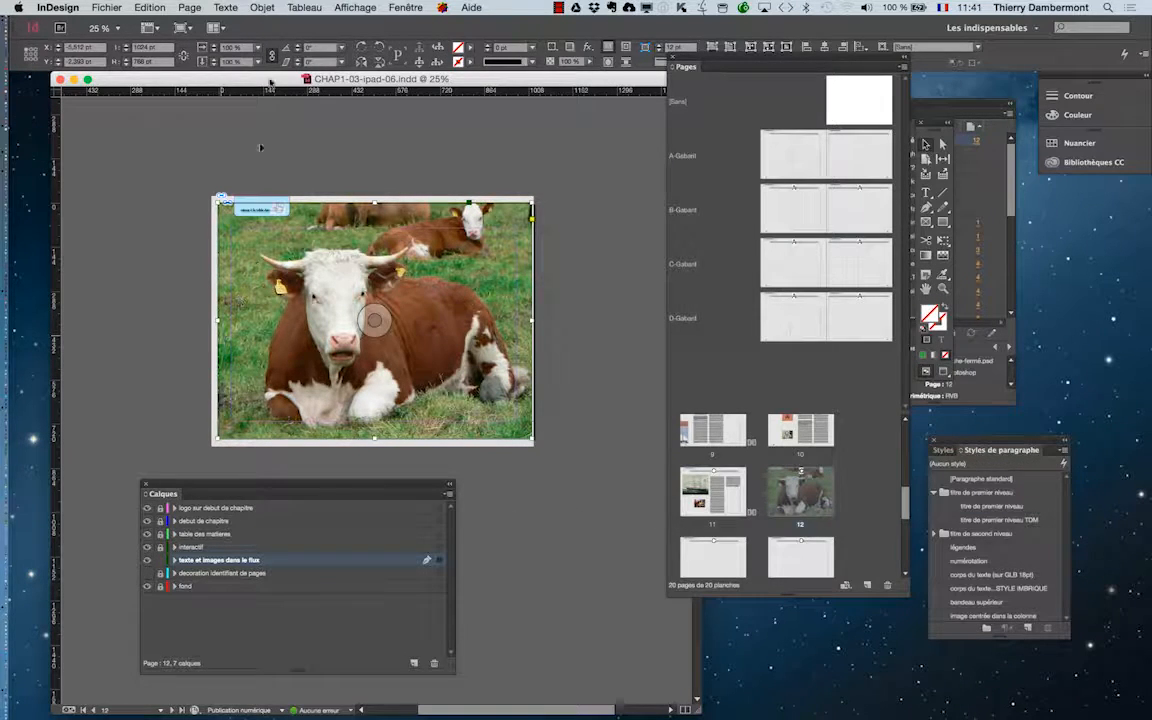
{"action": "left_click", "coordinate": [405, 7]}
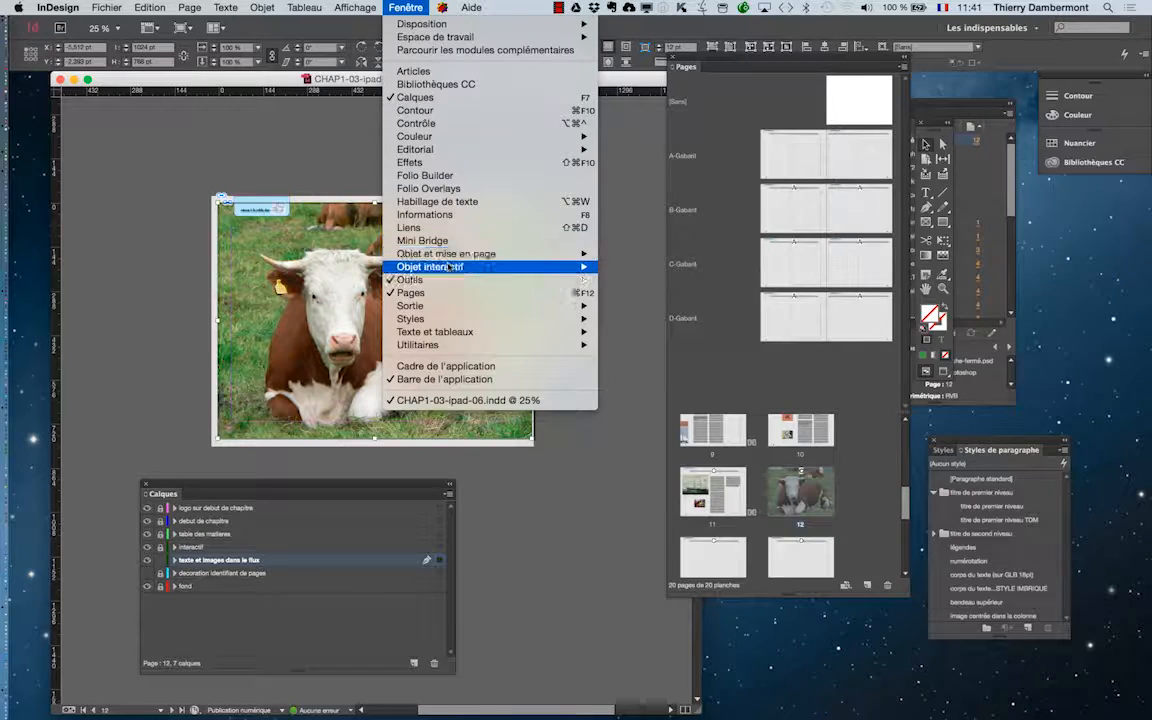
{"action": "mouse_move", "coordinate": [445, 266]}
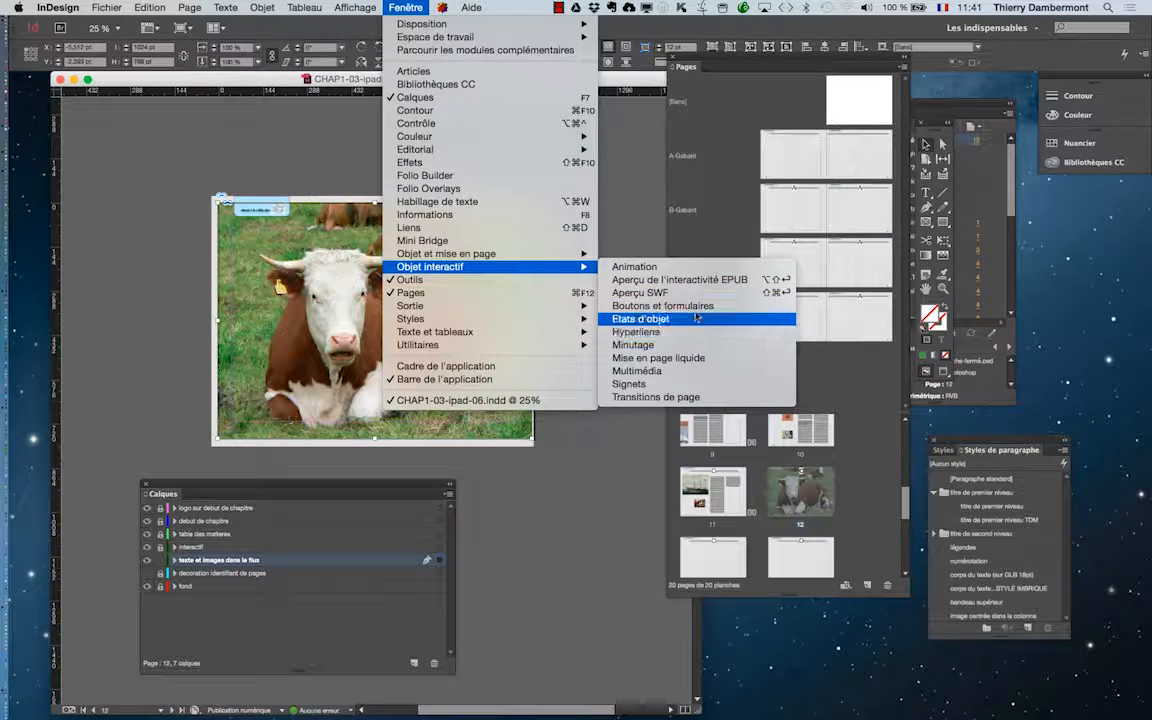
{"action": "left_click", "coordinate": [640, 305]}
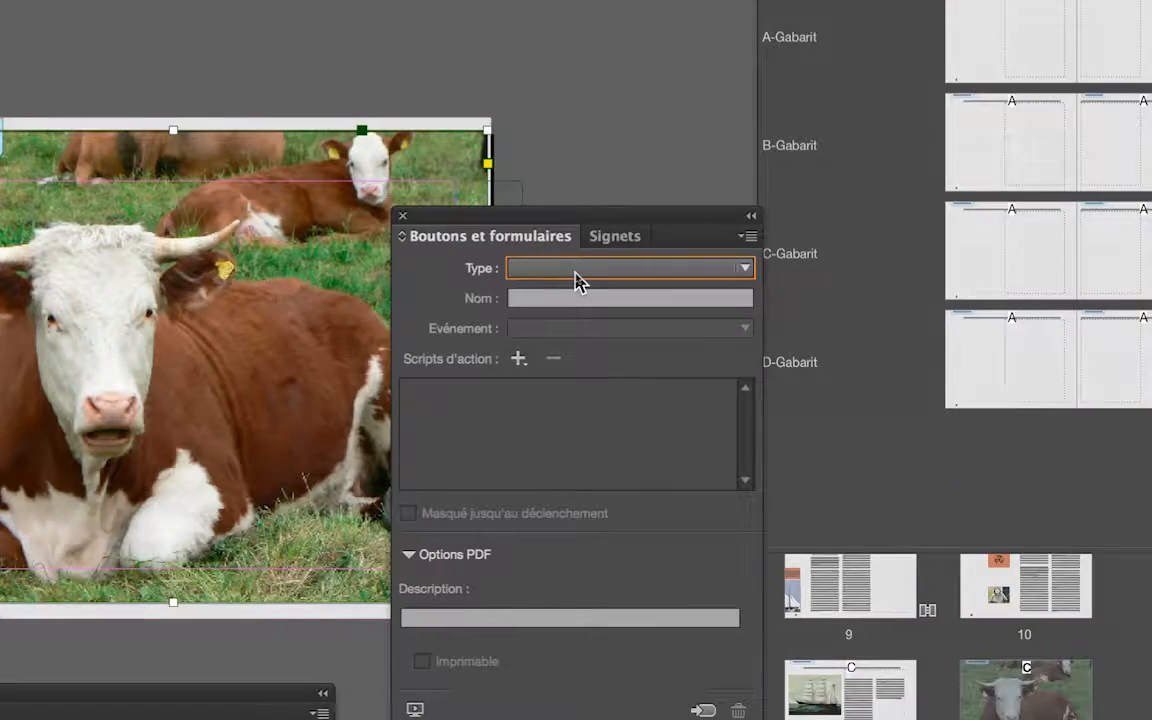
{"action": "left_click", "coordinate": [577, 273]}
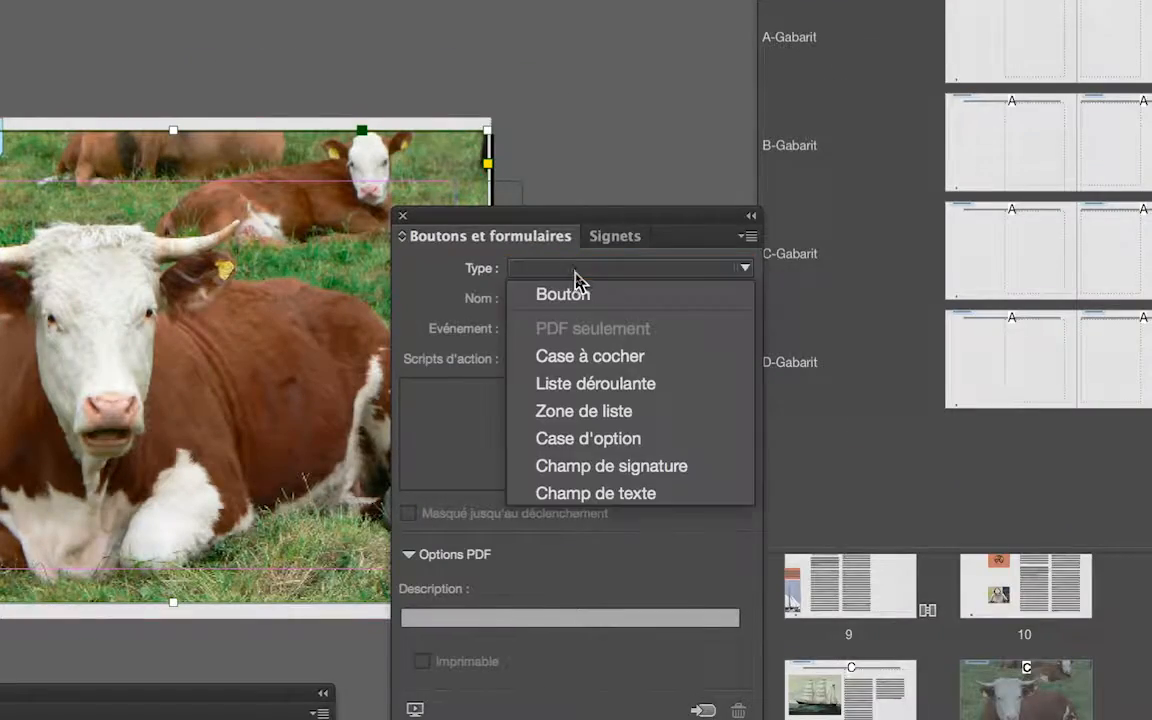
{"action": "left_click", "coordinate": [577, 288]}
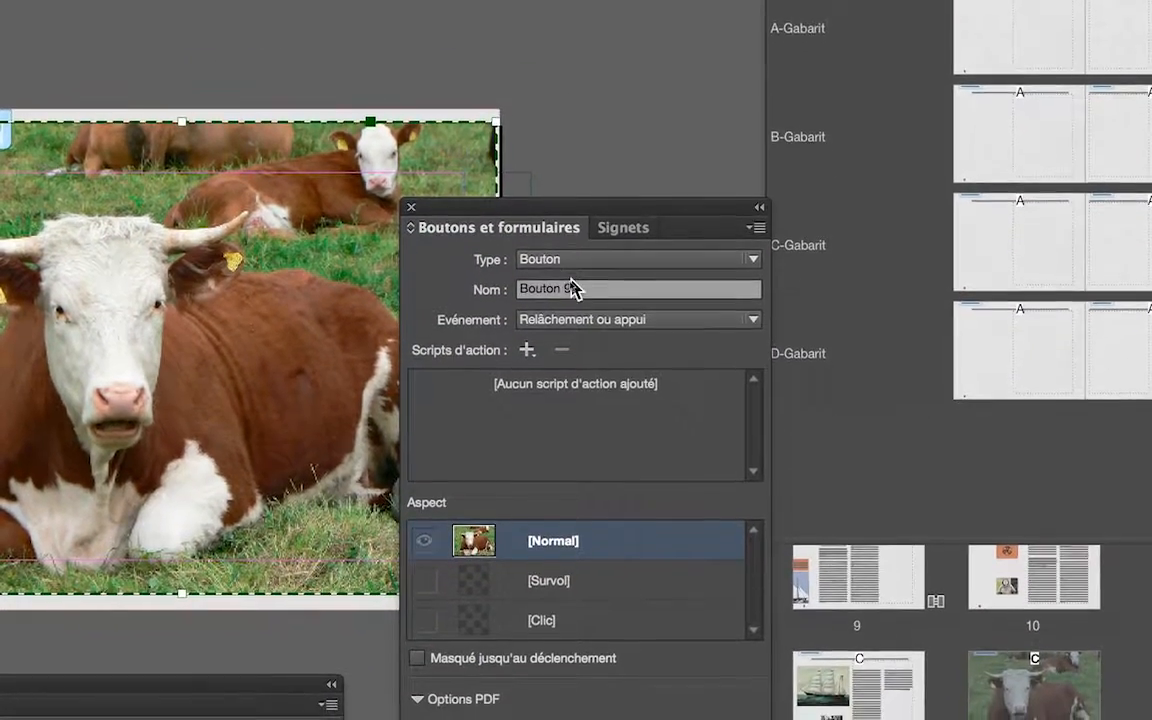
{"action": "left_click", "coordinate": [571, 296]}
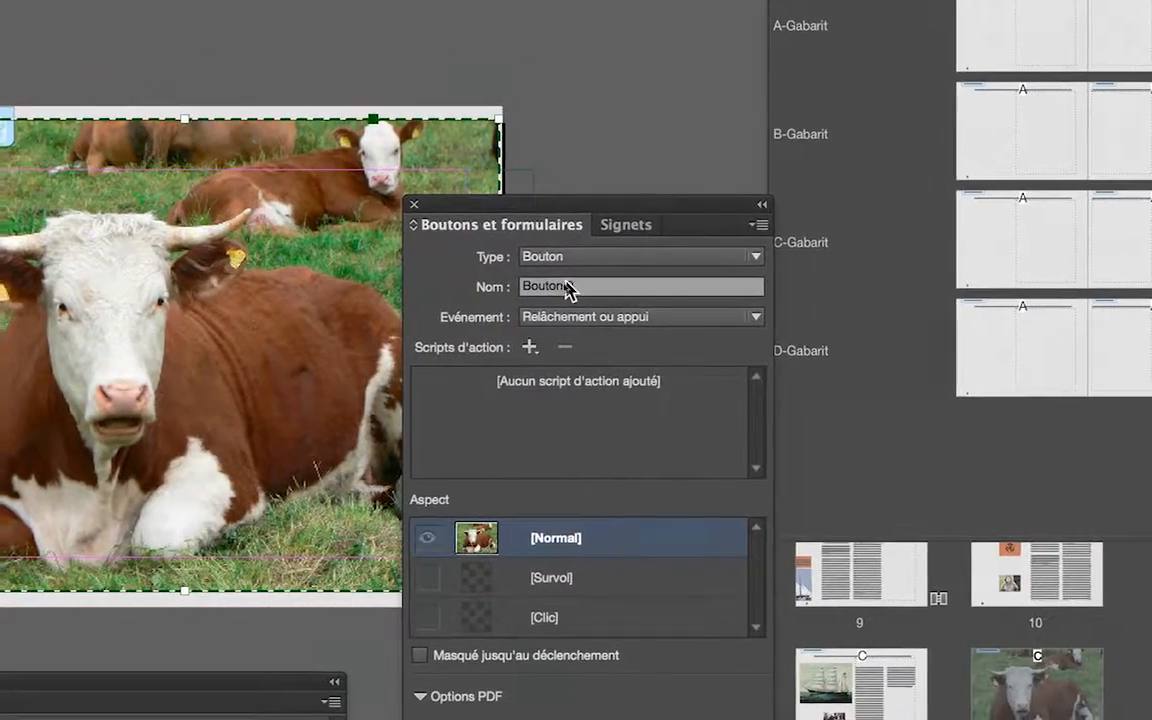
{"action": "type", "text": "vache"}
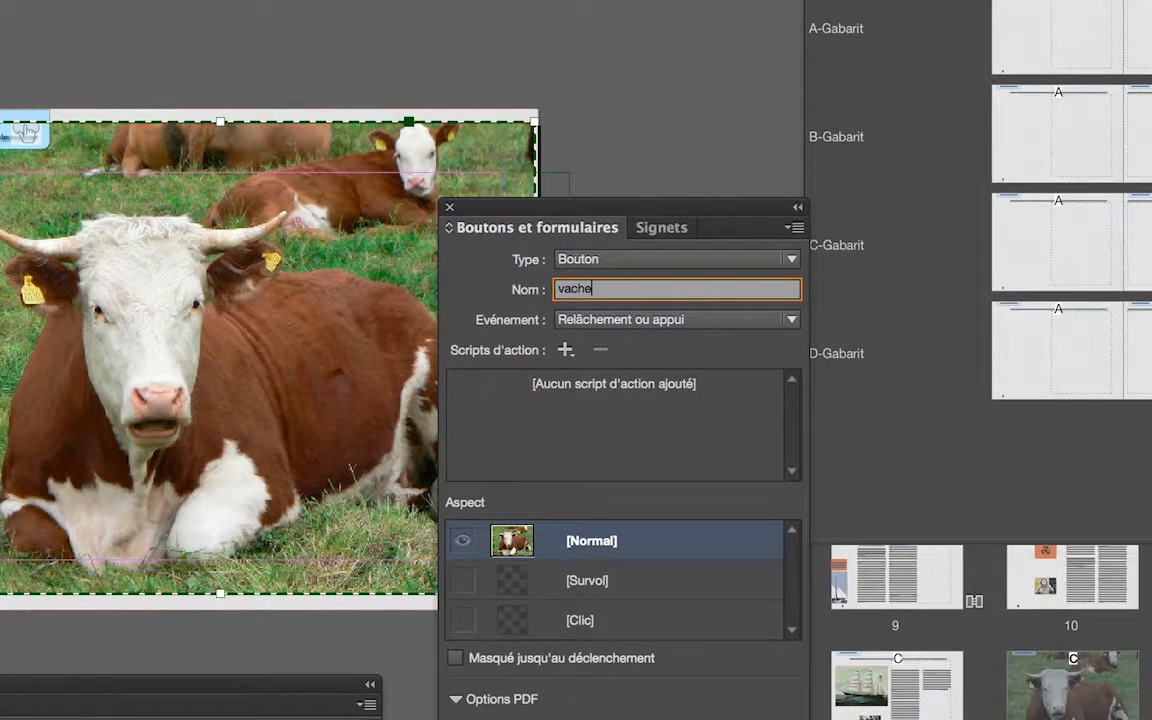
{"action": "key", "text": "Return"}
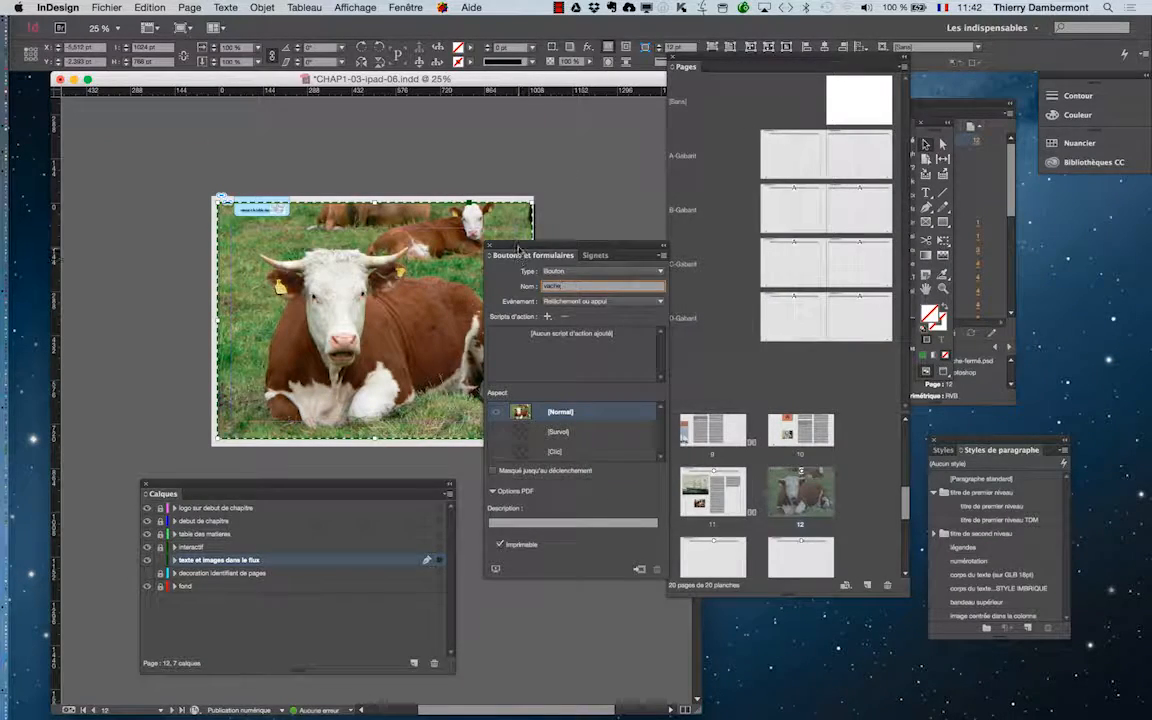
{"action": "left_click_drag", "start_coordinate": [518, 248], "coordinate": [591, 188]}
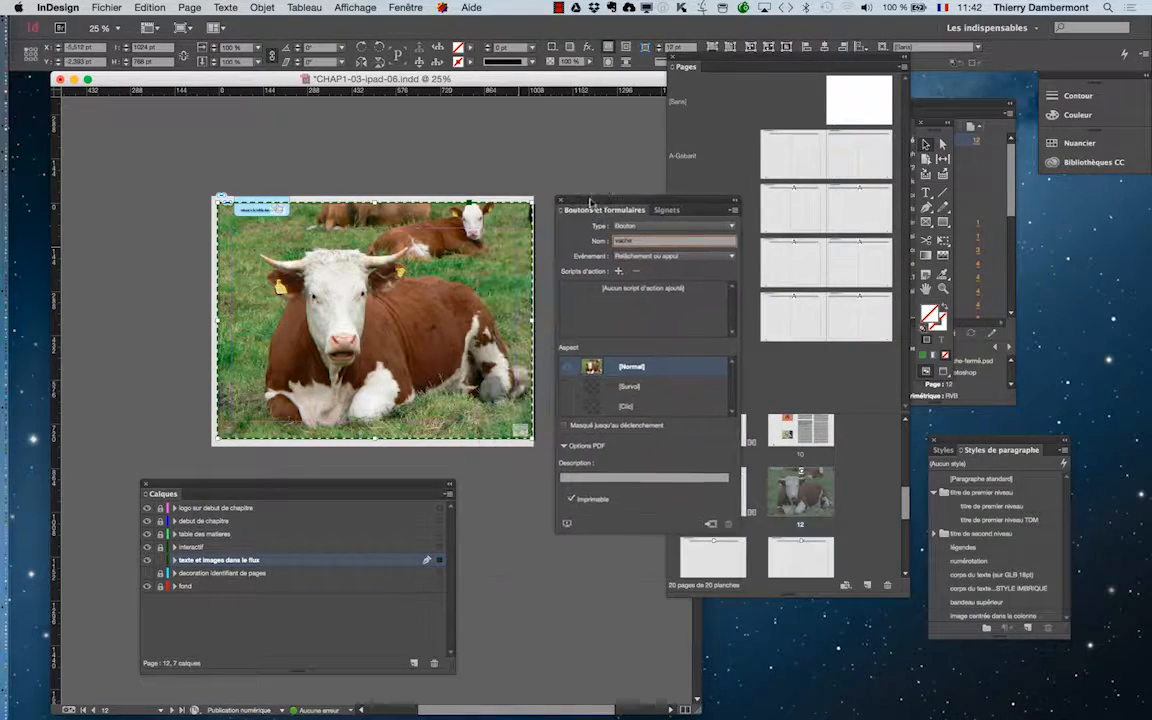